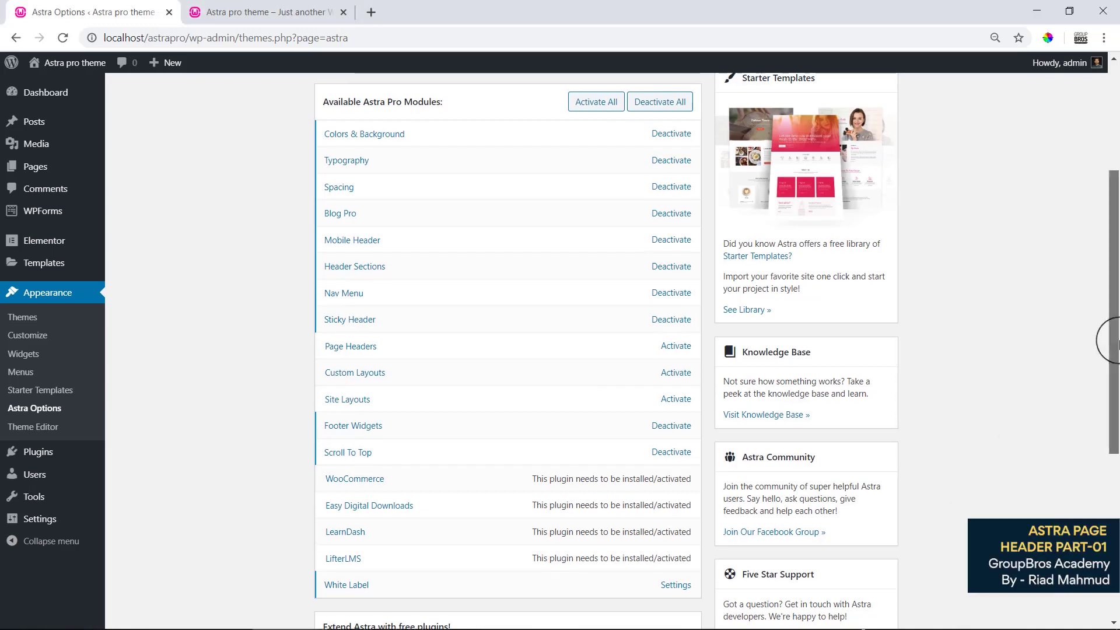
Step: Activate the Page Headers module of Astra Pro and open the Page Headers list from the dashboard
scroll(7, 350, "up", 1)
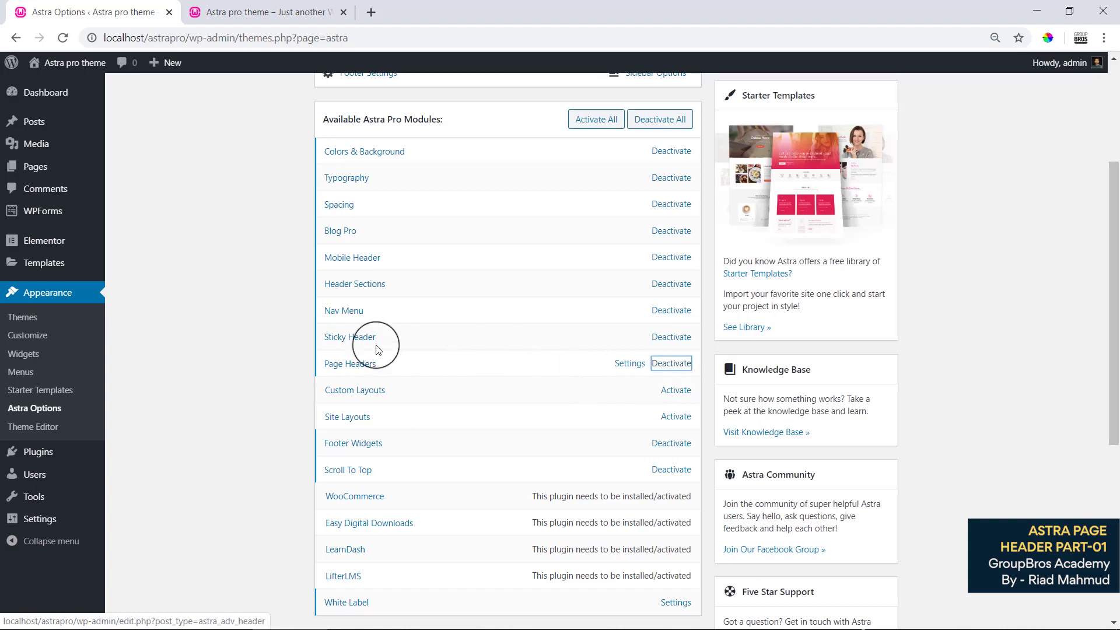
scroll(350, 344, "up", 4)
left_click(42, 93)
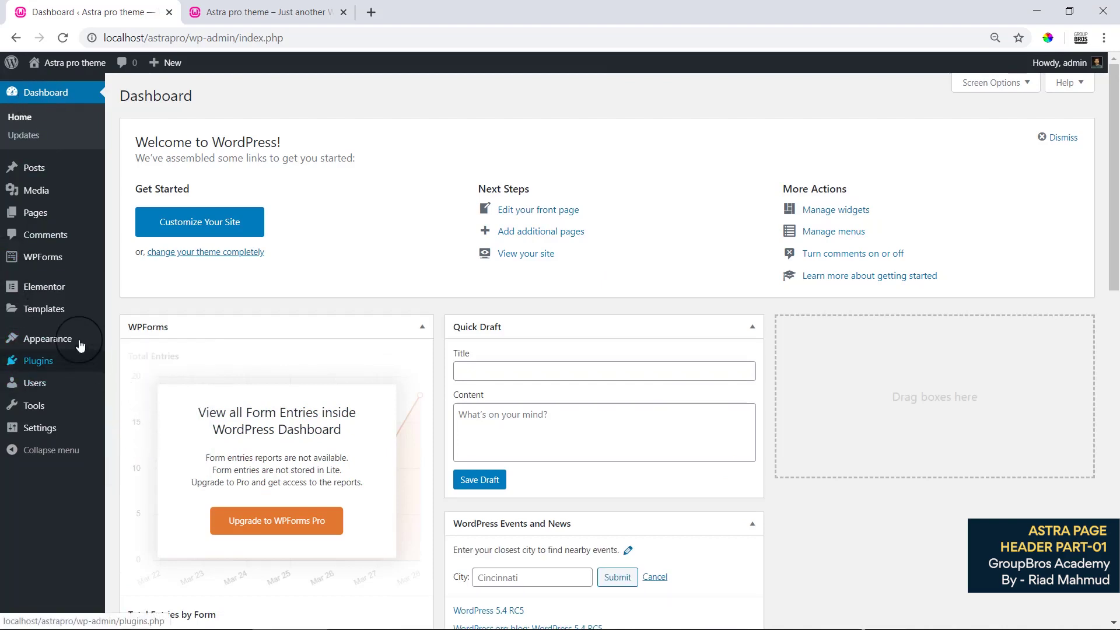
mouse_move(80, 343)
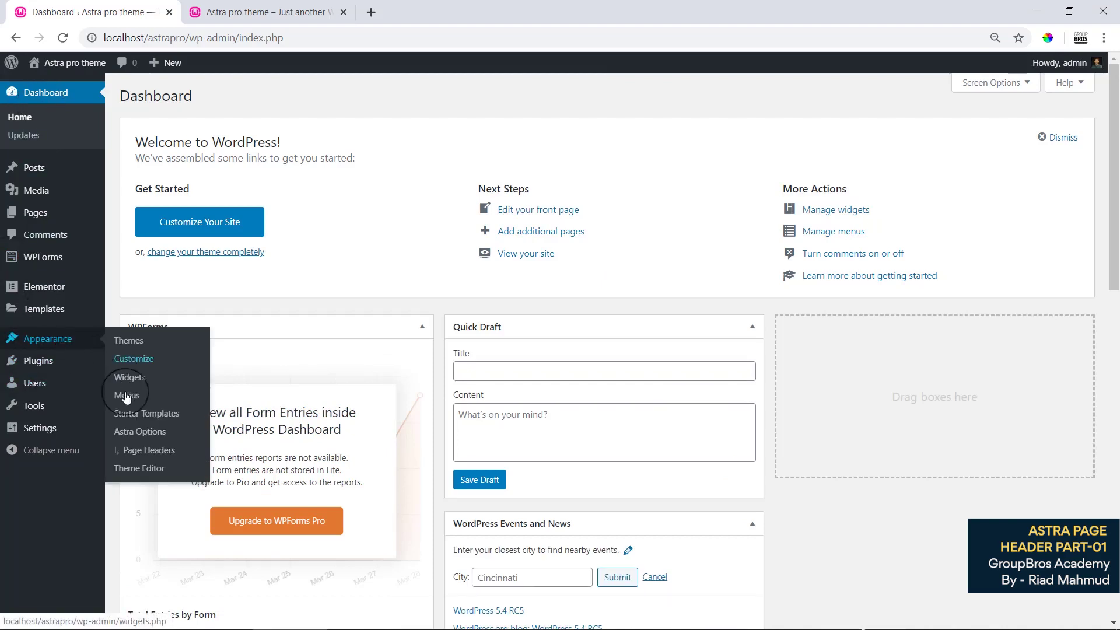
left_click(154, 454)
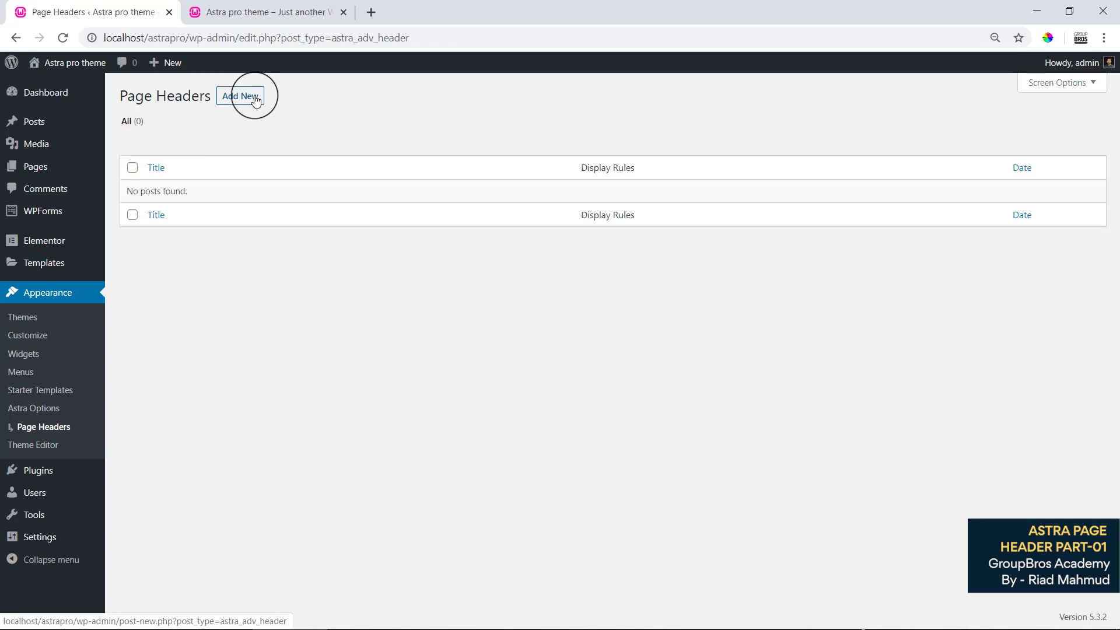
Step: Create and publish a new page header titled "Astra Page Headers"
left_click(234, 99)
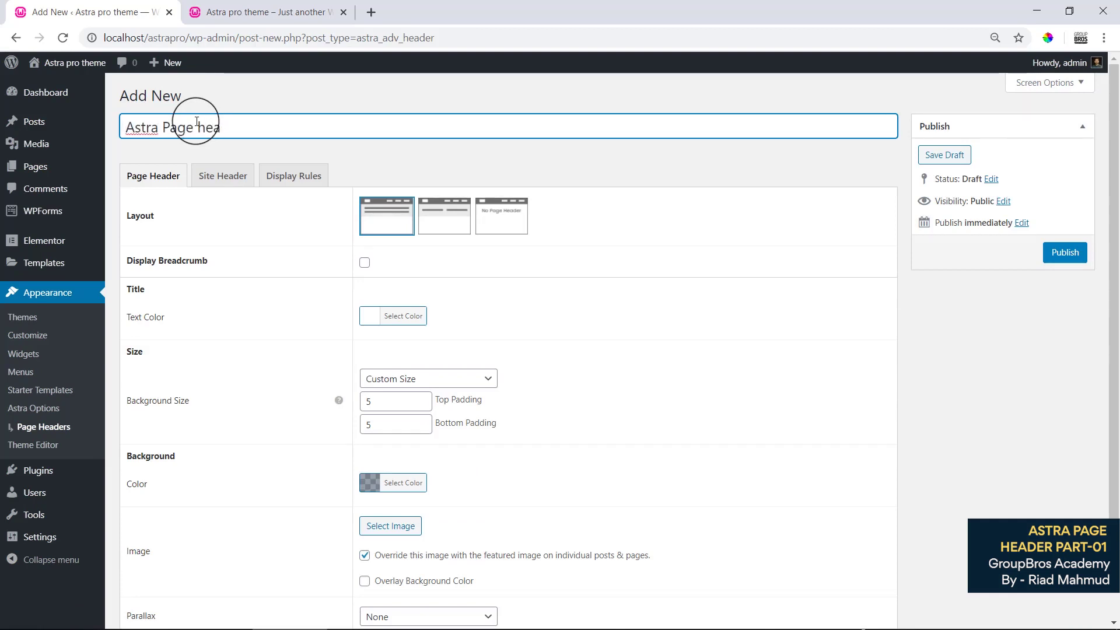
key("BackSpace")
key("BackSpace")
key("BackSpace")
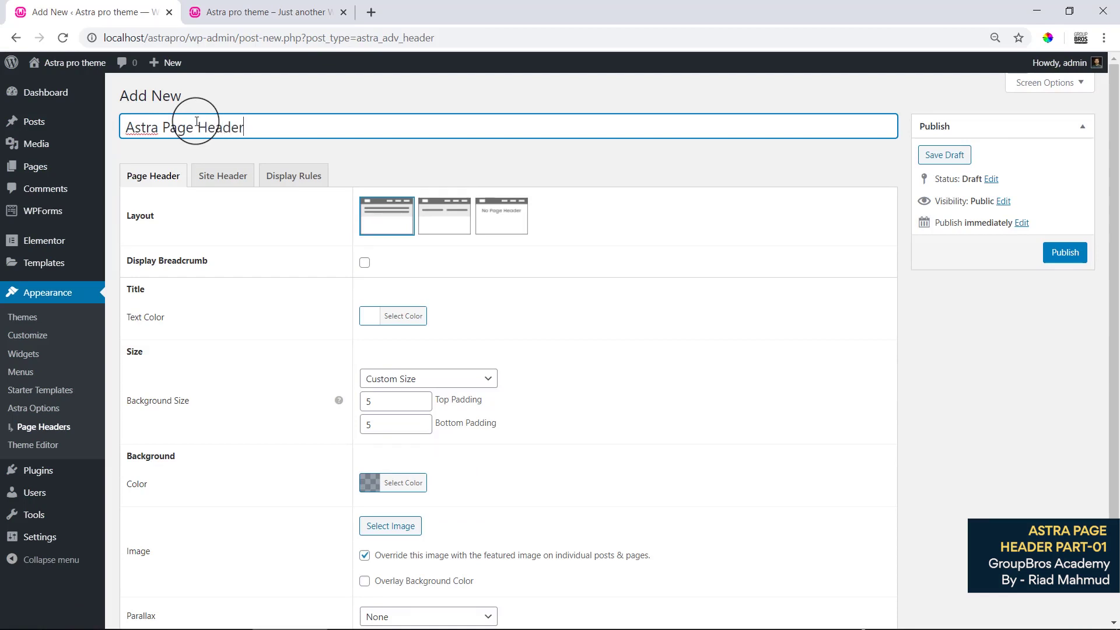
left_click(417, 167)
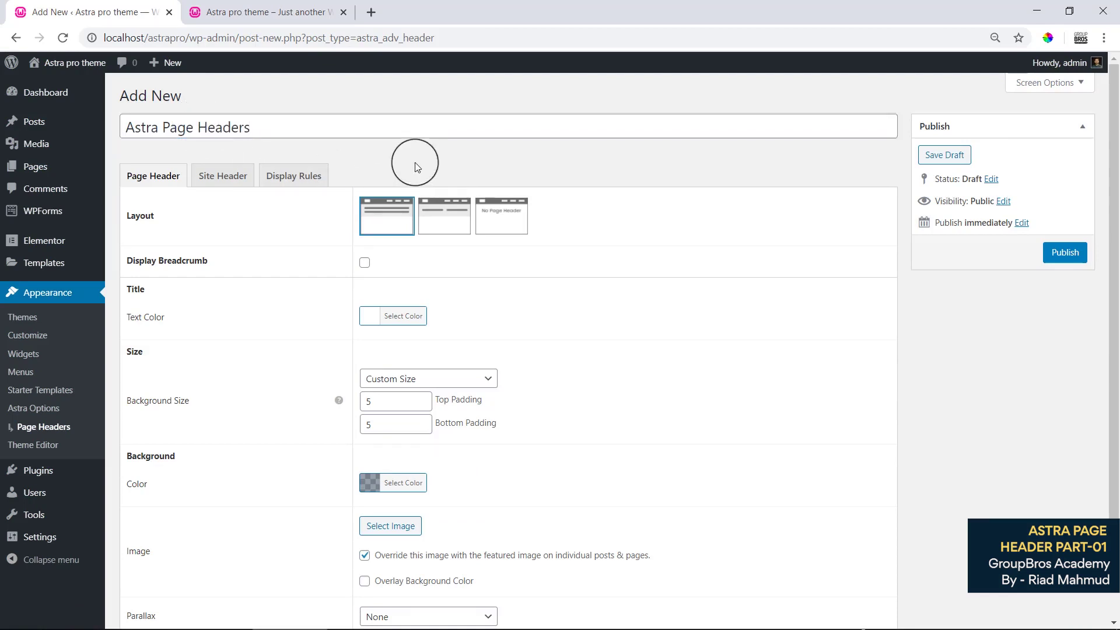
left_click(1068, 258)
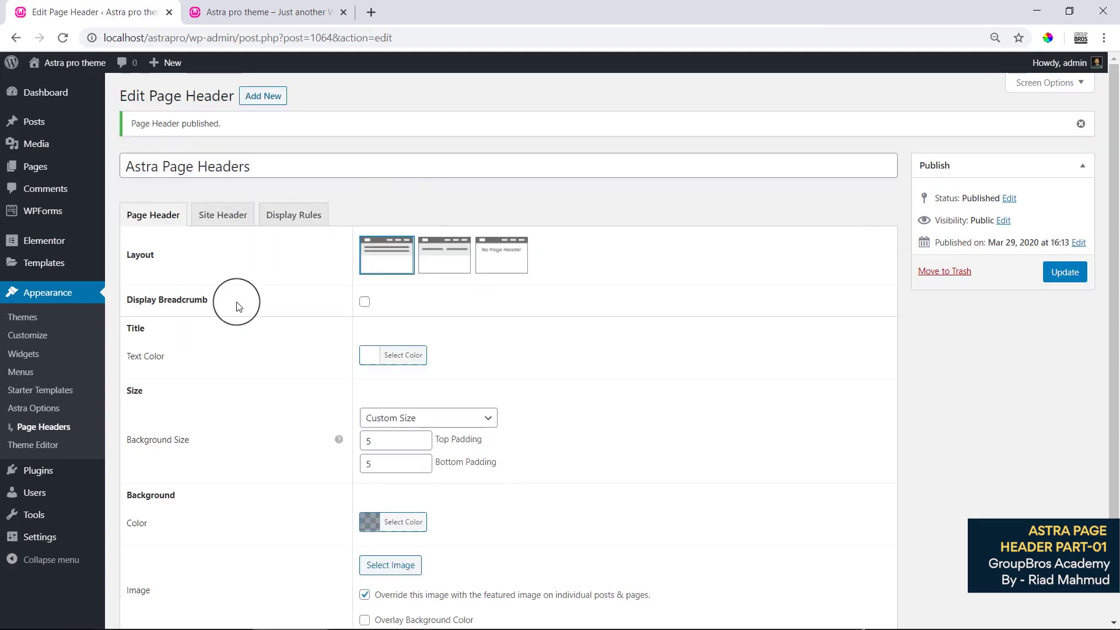
Step: Review the Page Header, Site Header and Display Rules settings of the published page header
mouse_move(1113, 225)
left_mouse_down()
mouse_move(1113, 262)
mouse_move(1113, 248)
left_mouse_up()
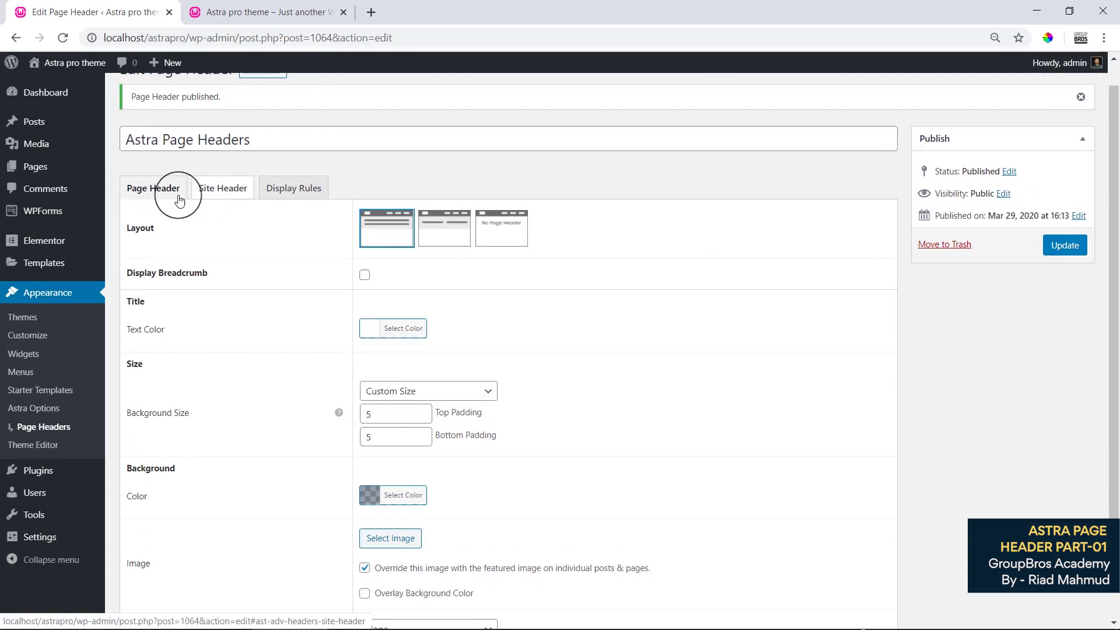
left_click(146, 199)
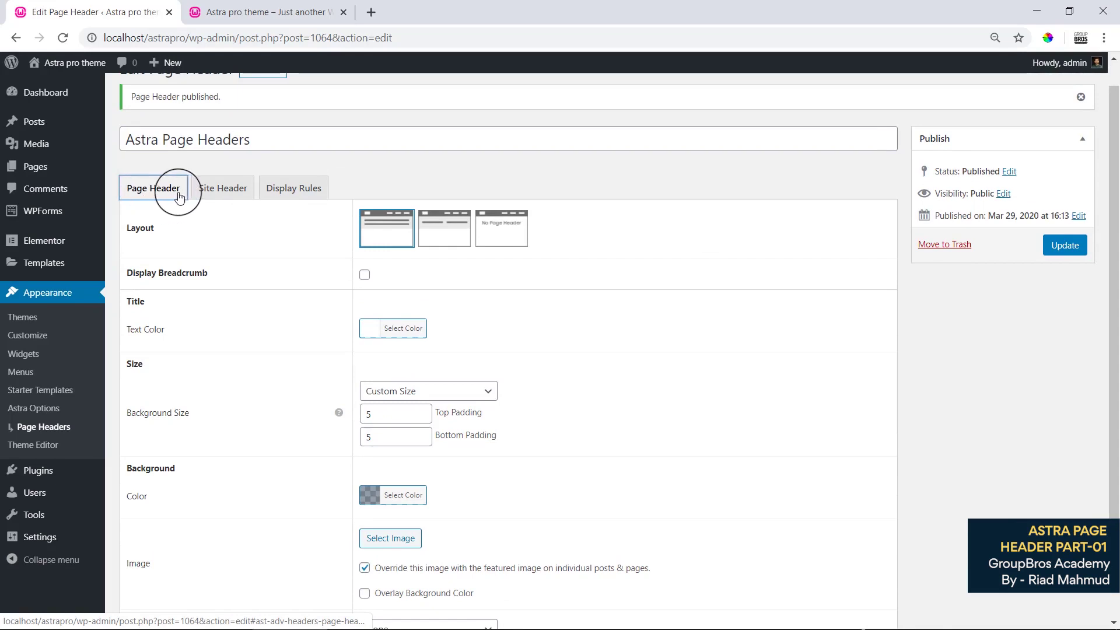
left_click(235, 196)
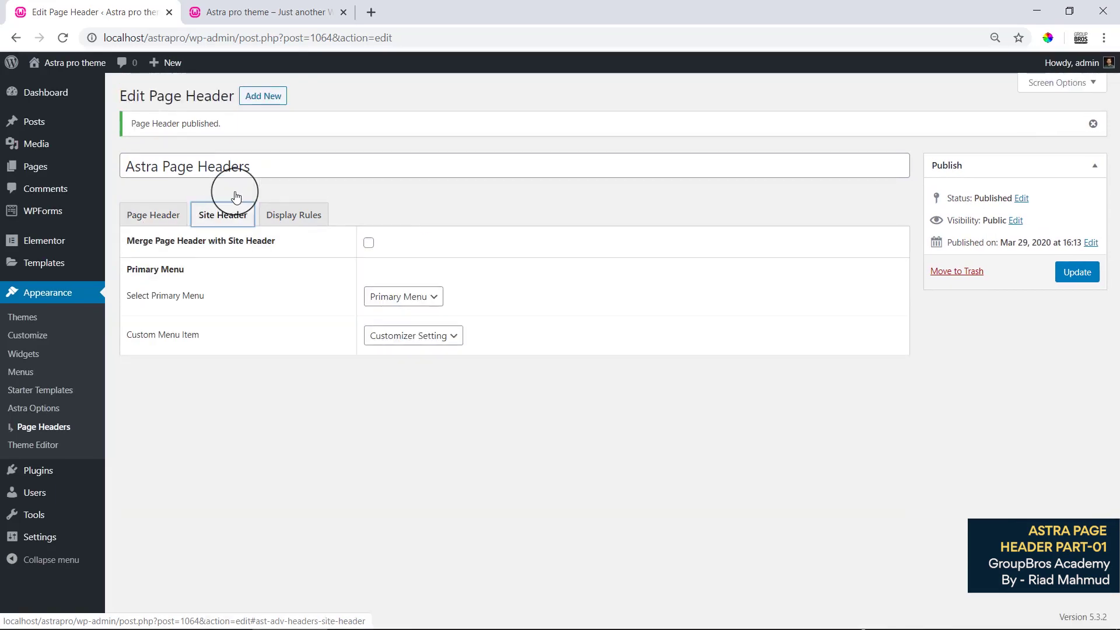
left_click(298, 219)
left_click(176, 214)
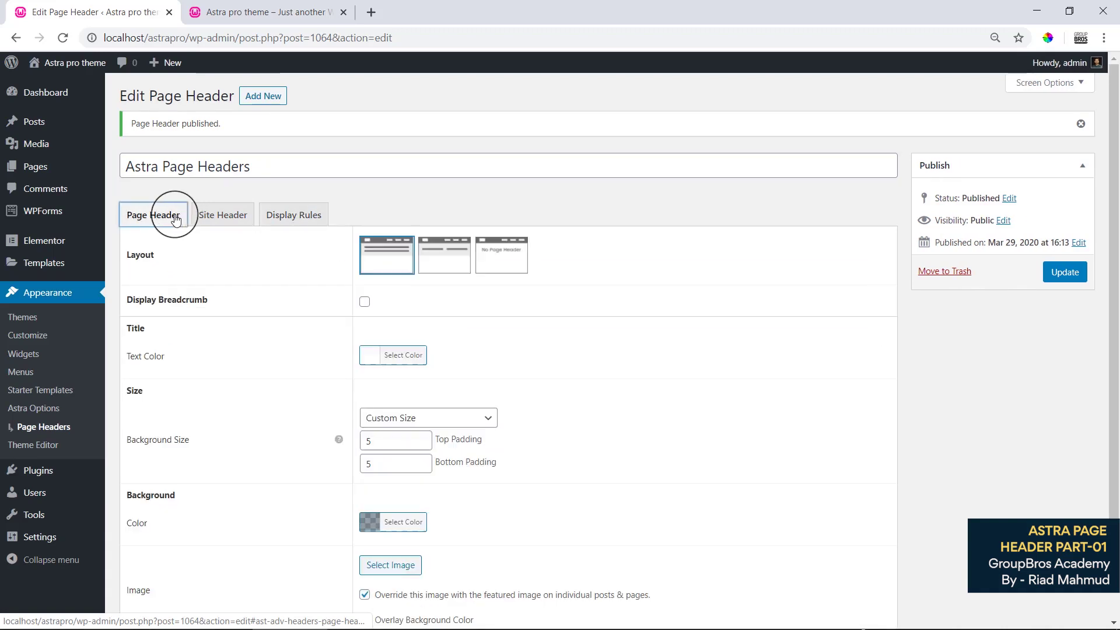
Step: Switch to the live site and view the header area of the About Me page
left_click(264, 7)
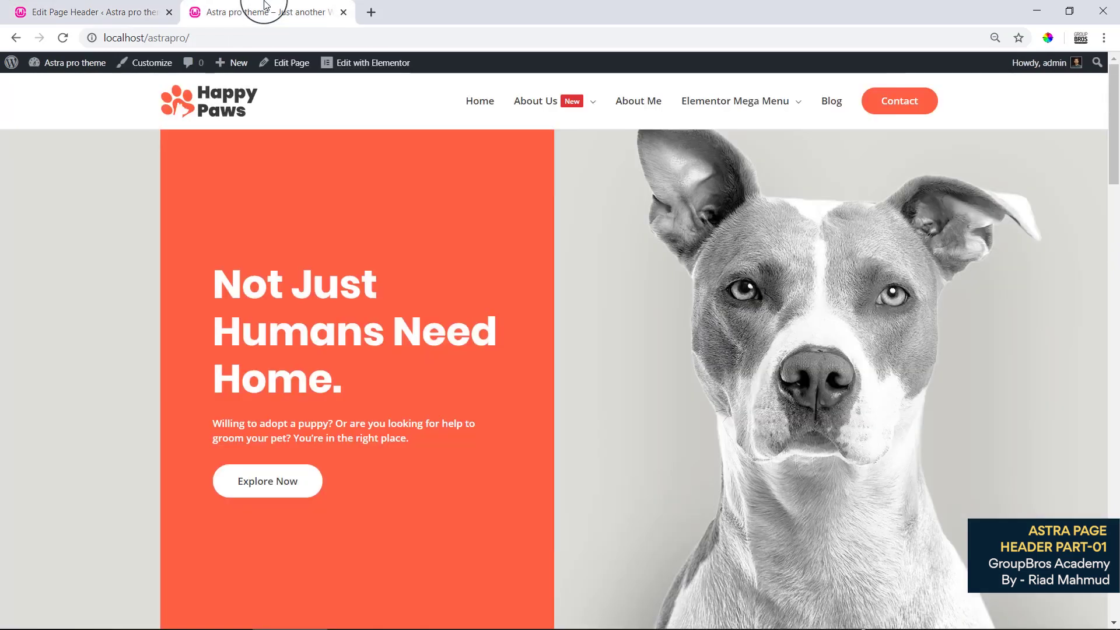
left_click(651, 110)
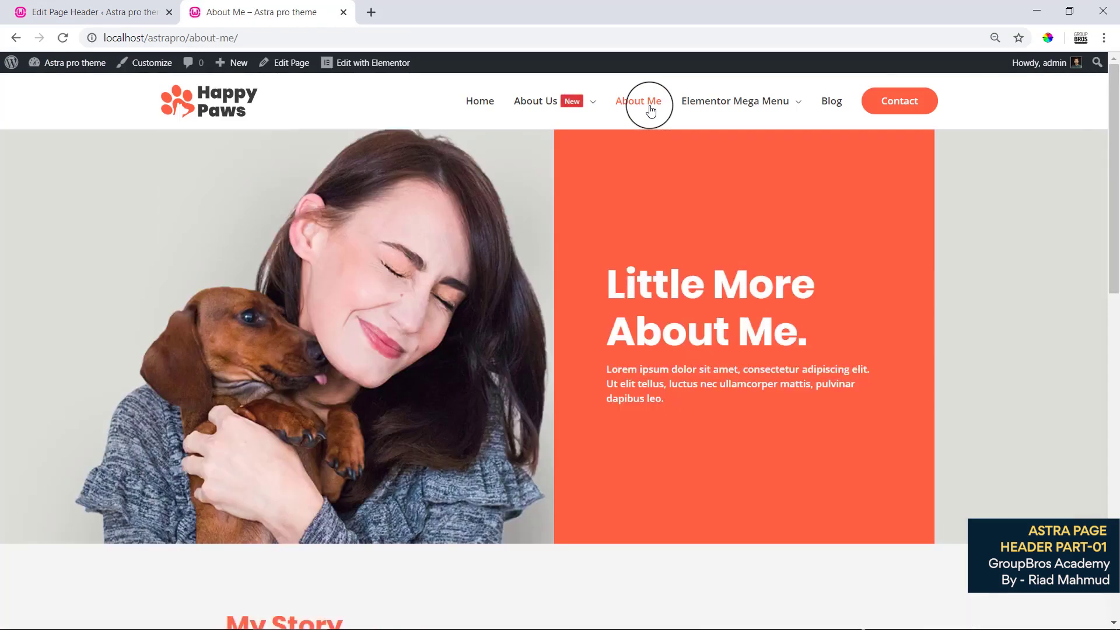
mouse_move(536, 101)
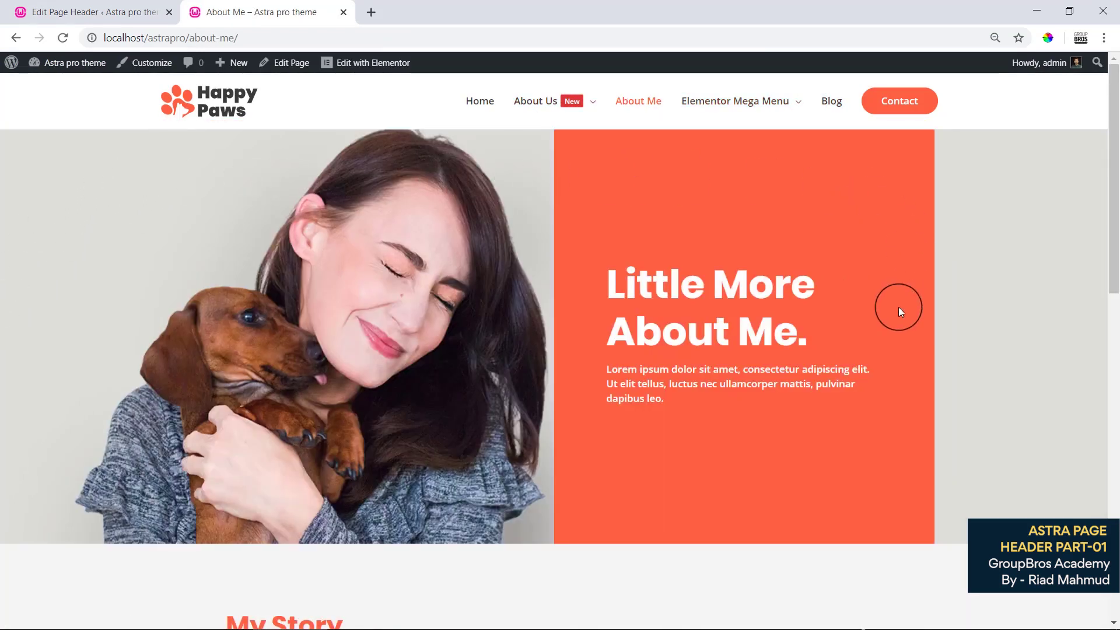
Step: Capture the screen, outline the site header and the hero banner with red rectangles, and discard the capture
key("Print")
left_click_drag(1, 22, 1119, 619)
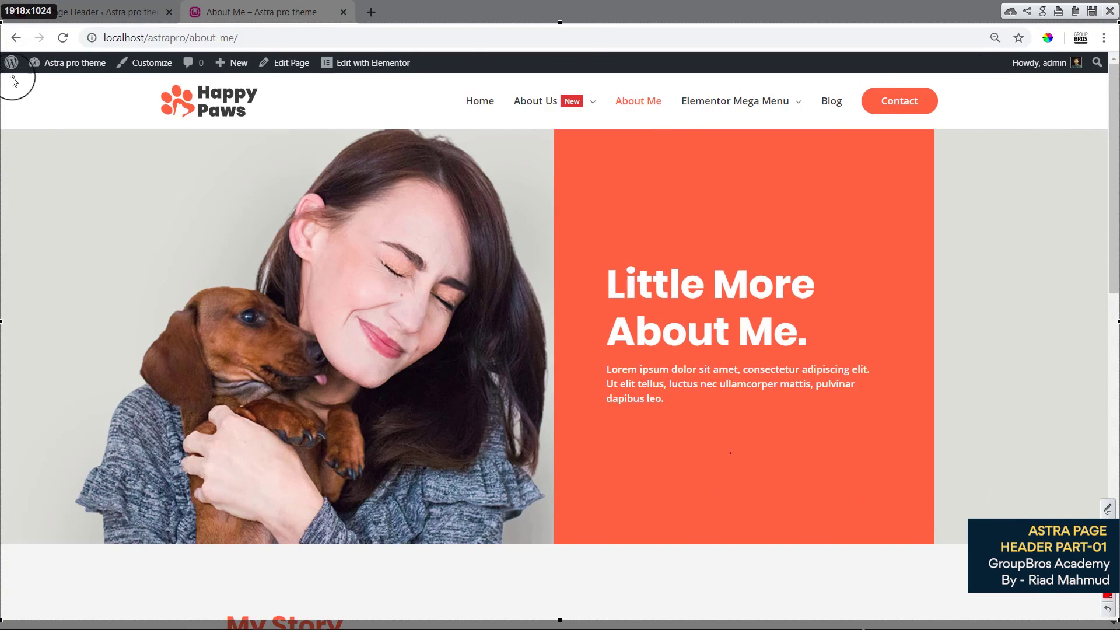
mouse_move(11, 76)
left_mouse_down()
mouse_move(307, 101)
mouse_move(831, 117)
mouse_move(822, 142)
mouse_move(880, 120)
mouse_move(1106, 124)
left_mouse_up()
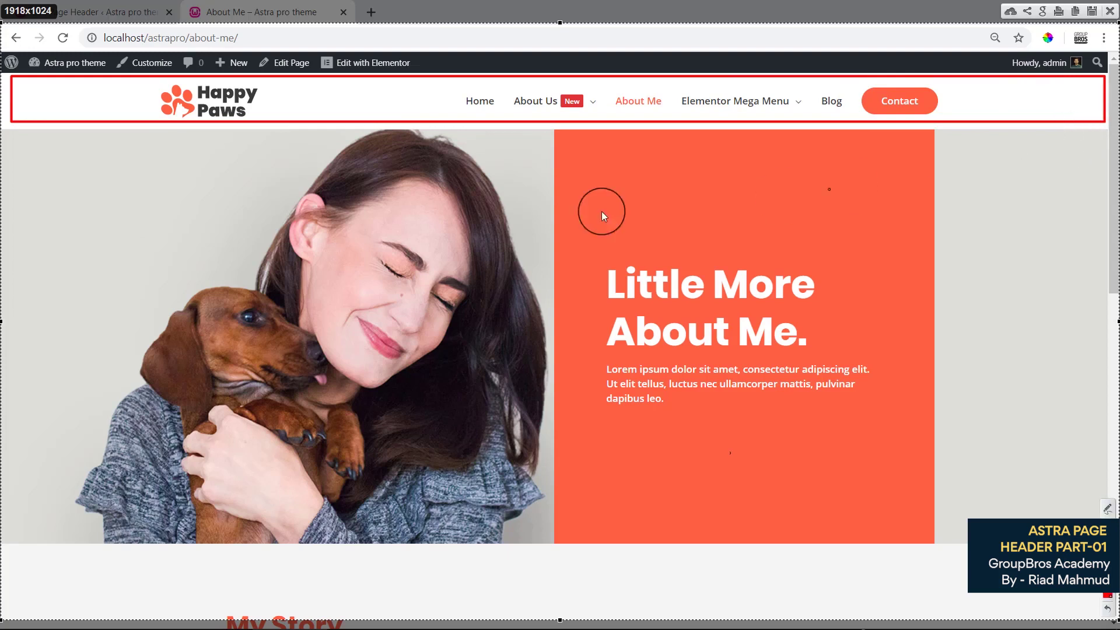
mouse_move(14, 132)
left_mouse_down()
mouse_move(590, 418)
mouse_move(1004, 490)
mouse_move(1101, 519)
mouse_move(1097, 528)
left_mouse_up()
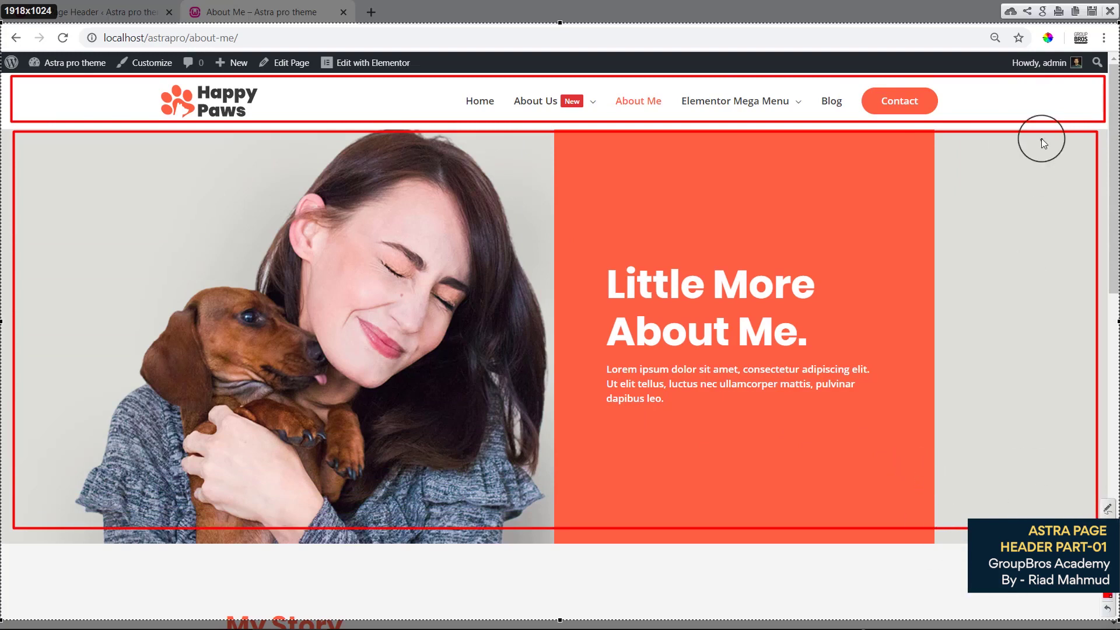
left_click(1110, 11)
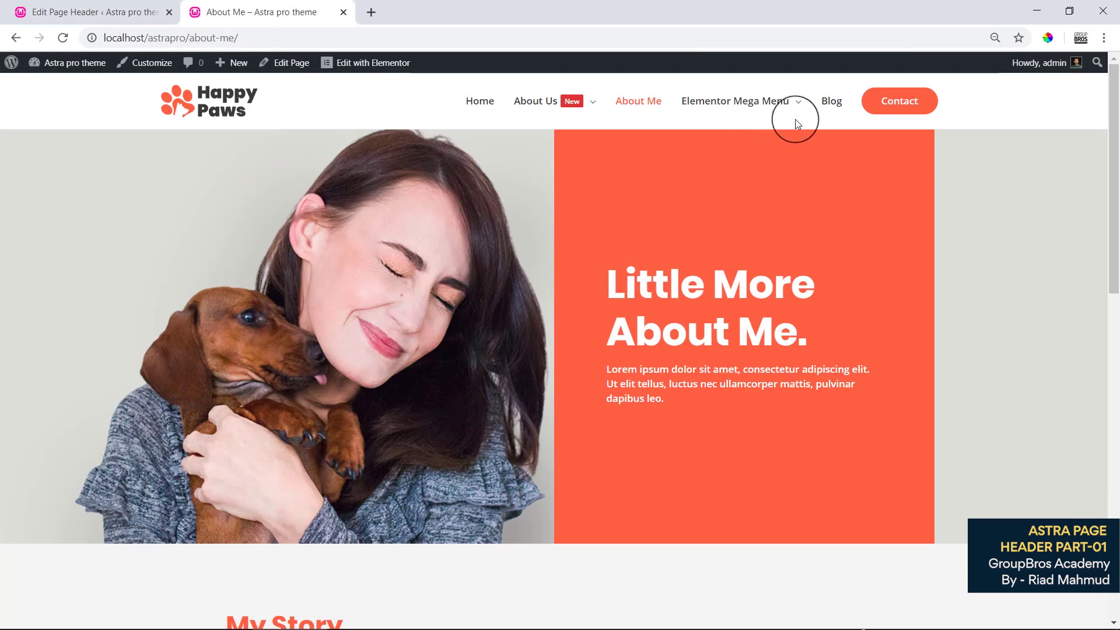
Step: Open the blog post "Benefits of Exercising with Your Dog" and examine its title and header area
left_click(831, 103)
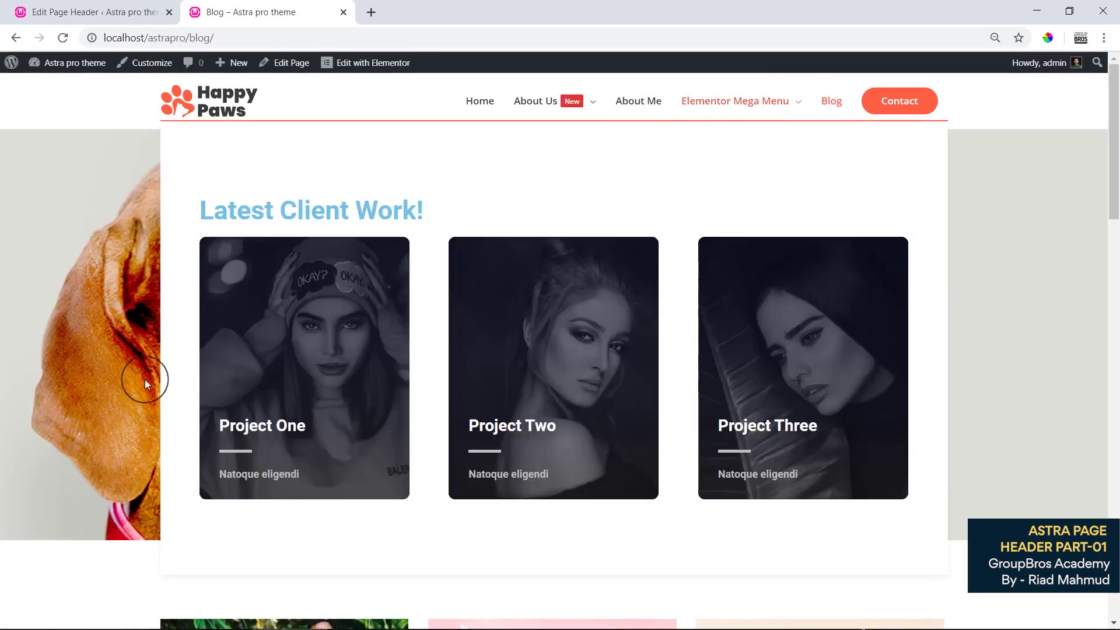
scroll(123, 442, "down", 3)
scroll(120, 443, "down", 4)
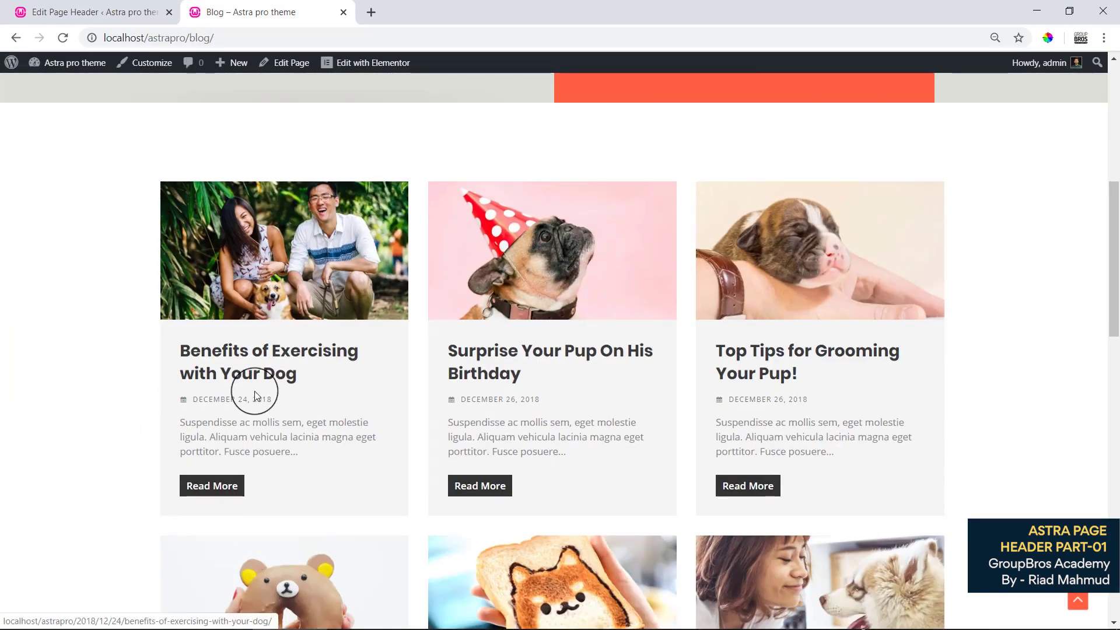
left_click(255, 396)
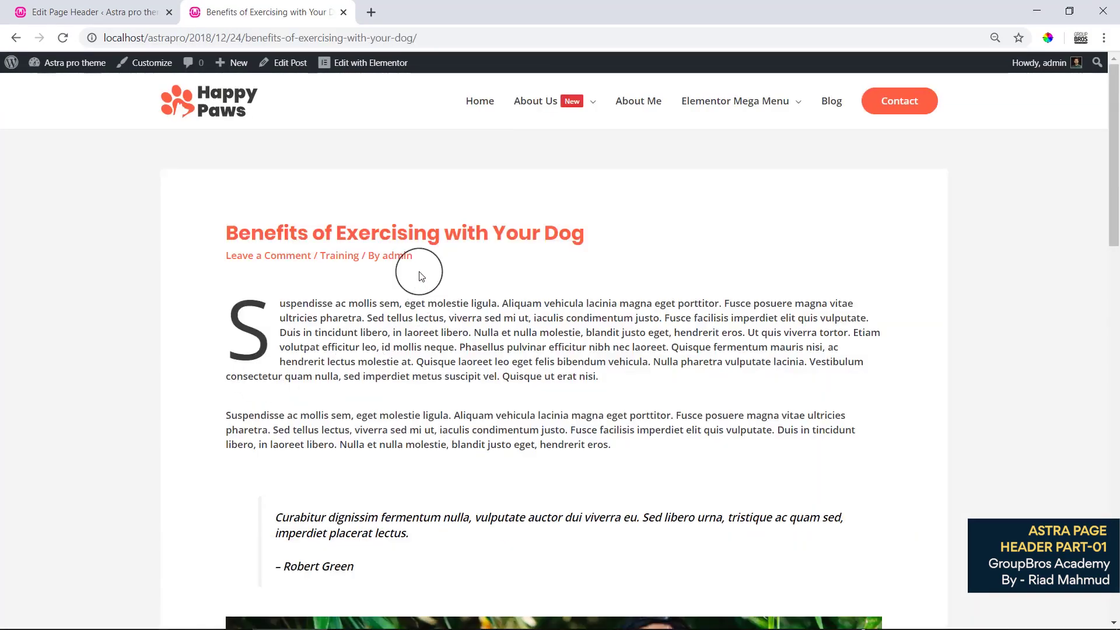
scroll(355, 350, "down", 4)
scroll(537, 181, "up", 4)
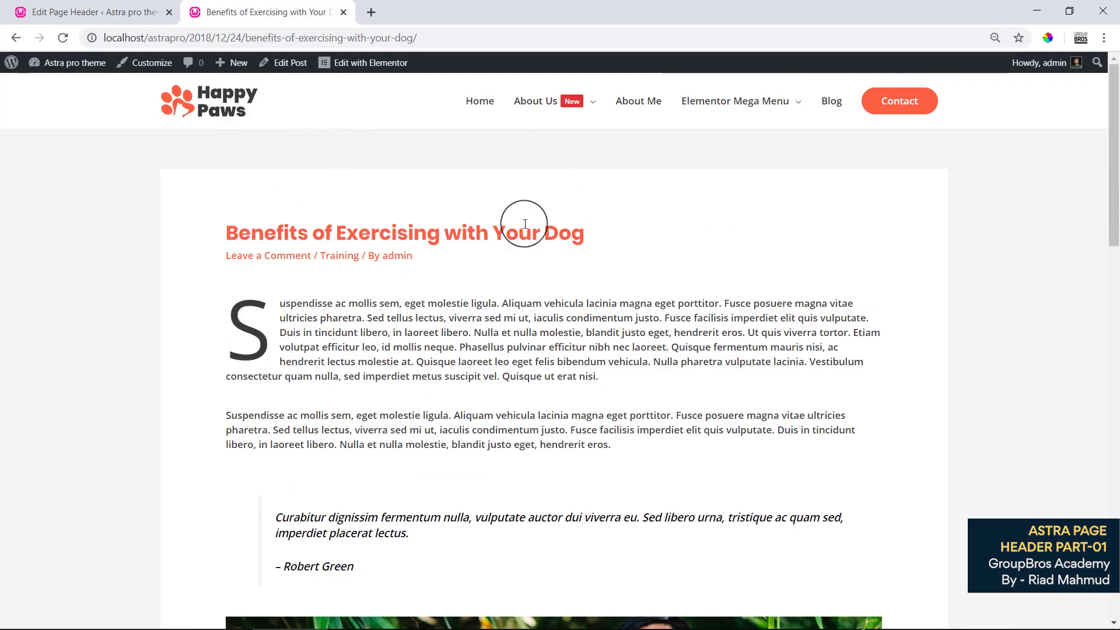
left_click_drag(227, 232, 578, 233)
left_click(582, 245)
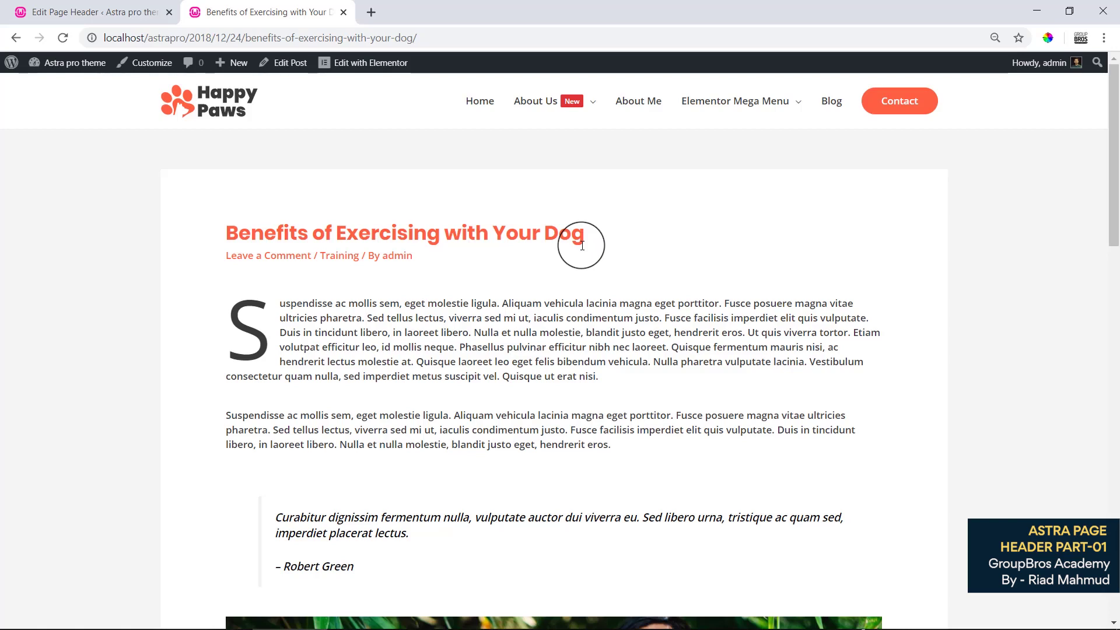
Step: Return to editing the page header and enable Display Breadcrumb
left_click(113, 7)
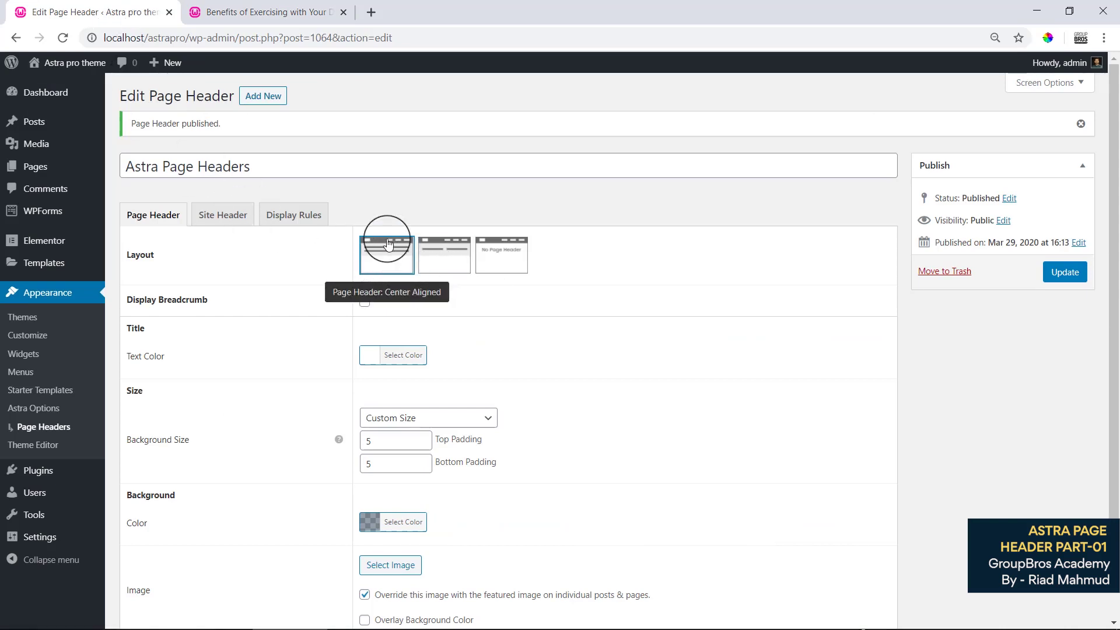
double_click(140, 255)
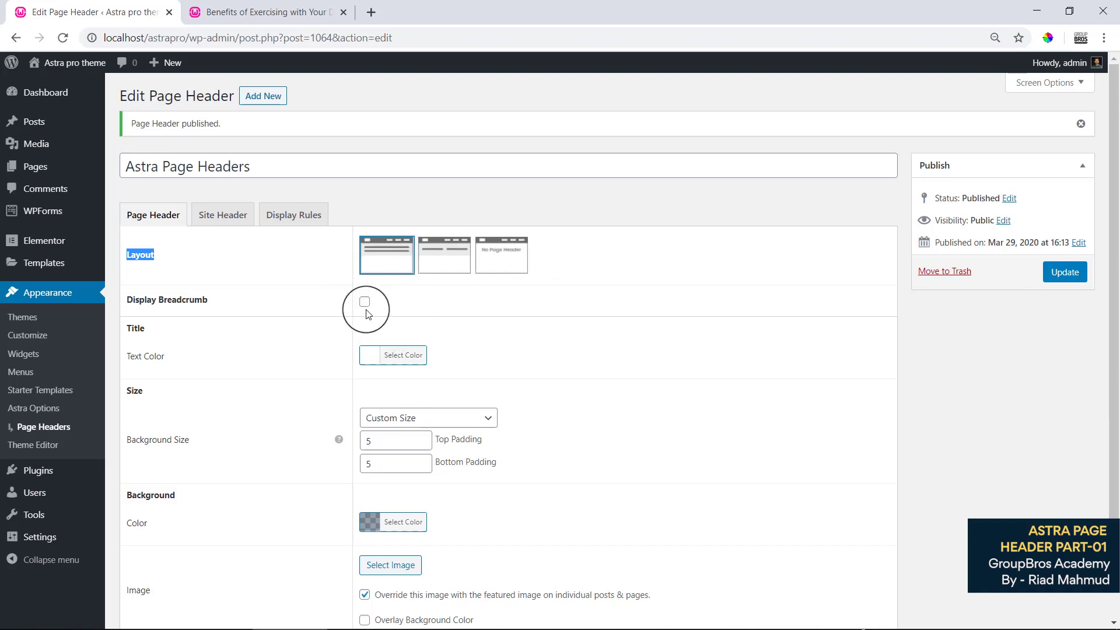
left_click(365, 302)
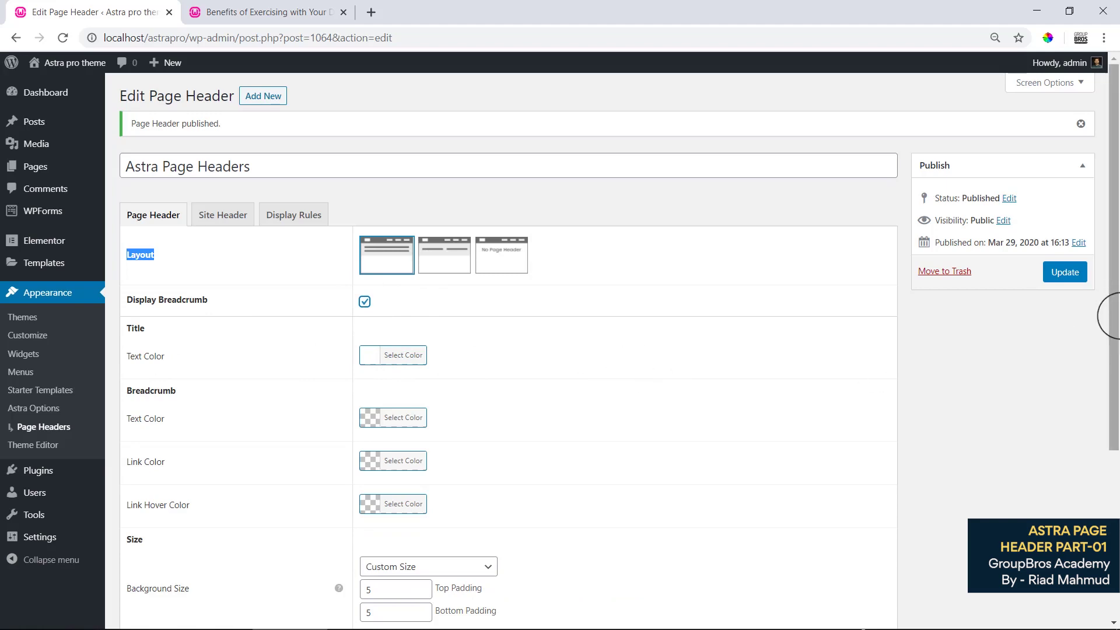
Step: Examine the page header's breadcrumb color, background size, image and parallax settings
left_click_drag(1111, 316, 1101, 391)
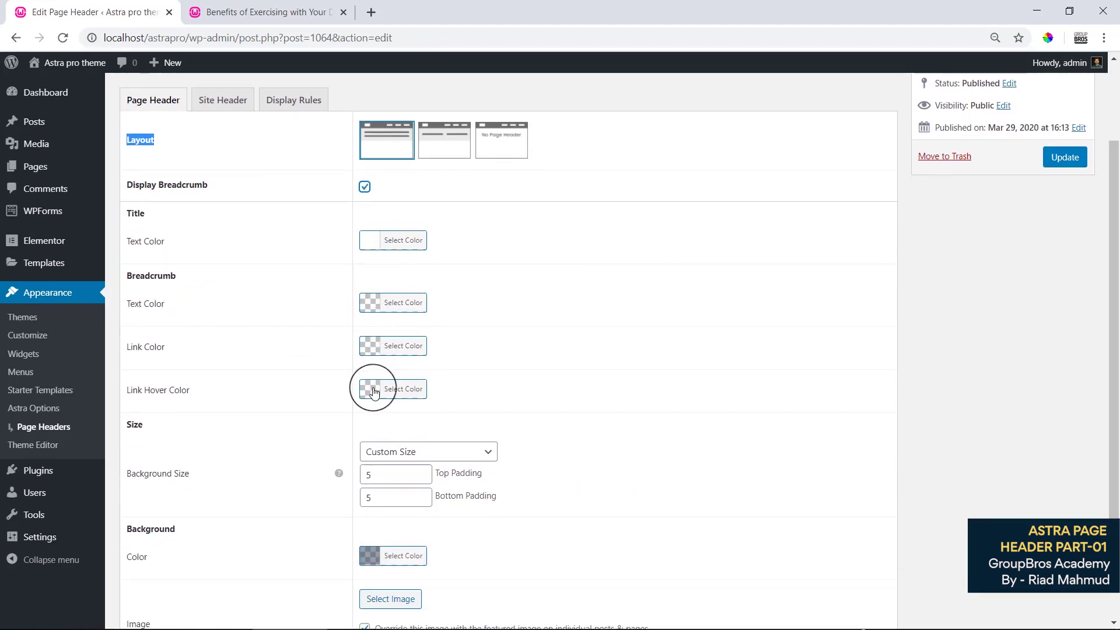
left_click_drag(1109, 300, 1108, 395)
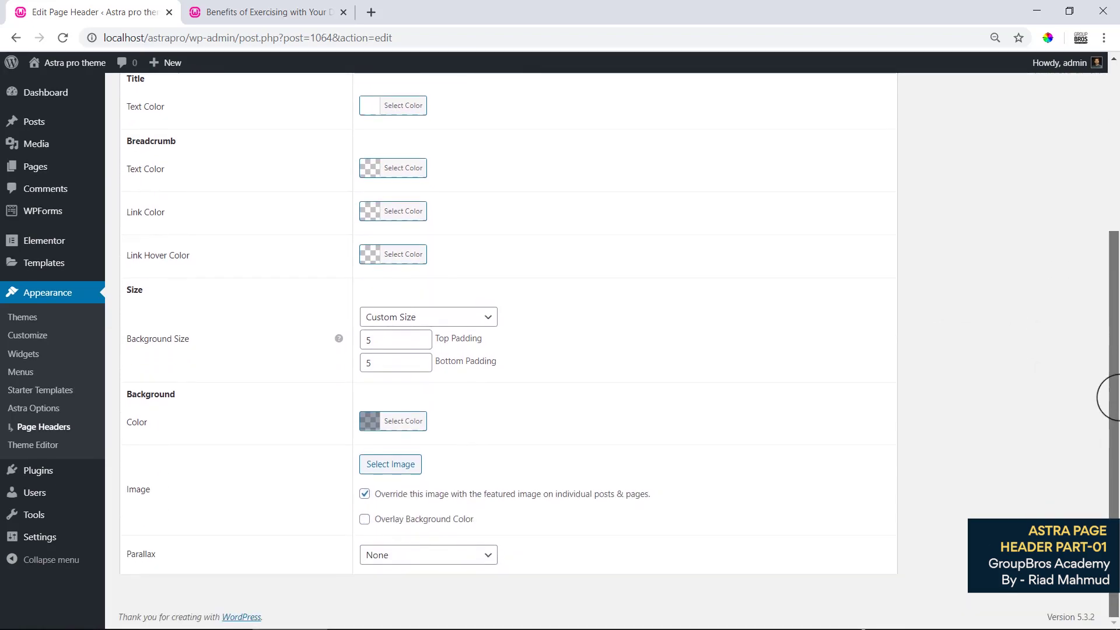
double_click(138, 489)
left_click(204, 502)
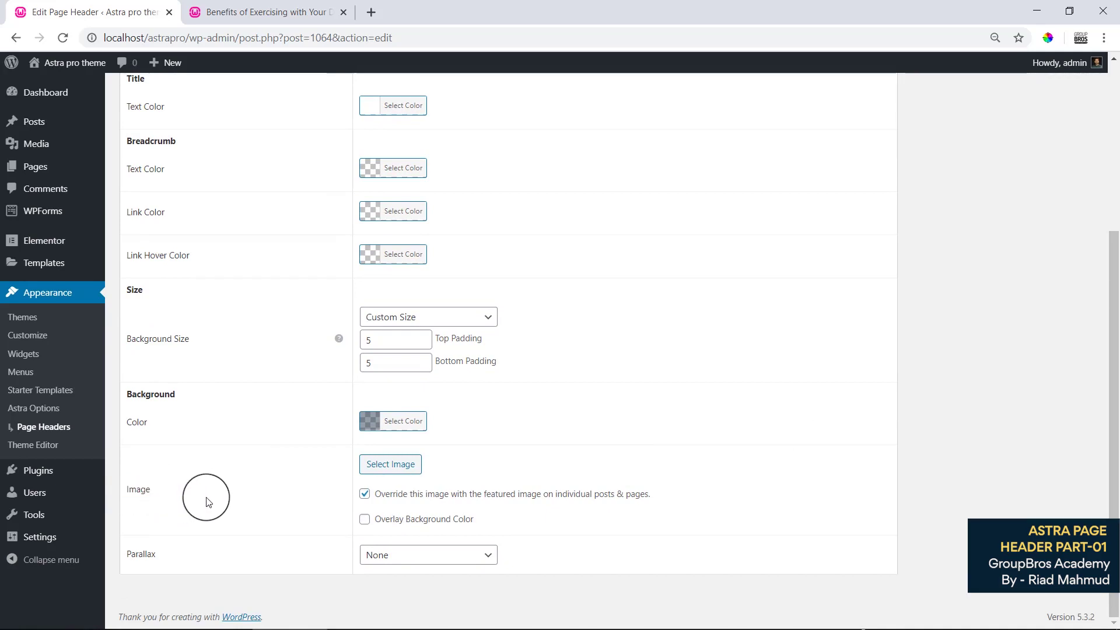
left_click(411, 322)
left_click(411, 324)
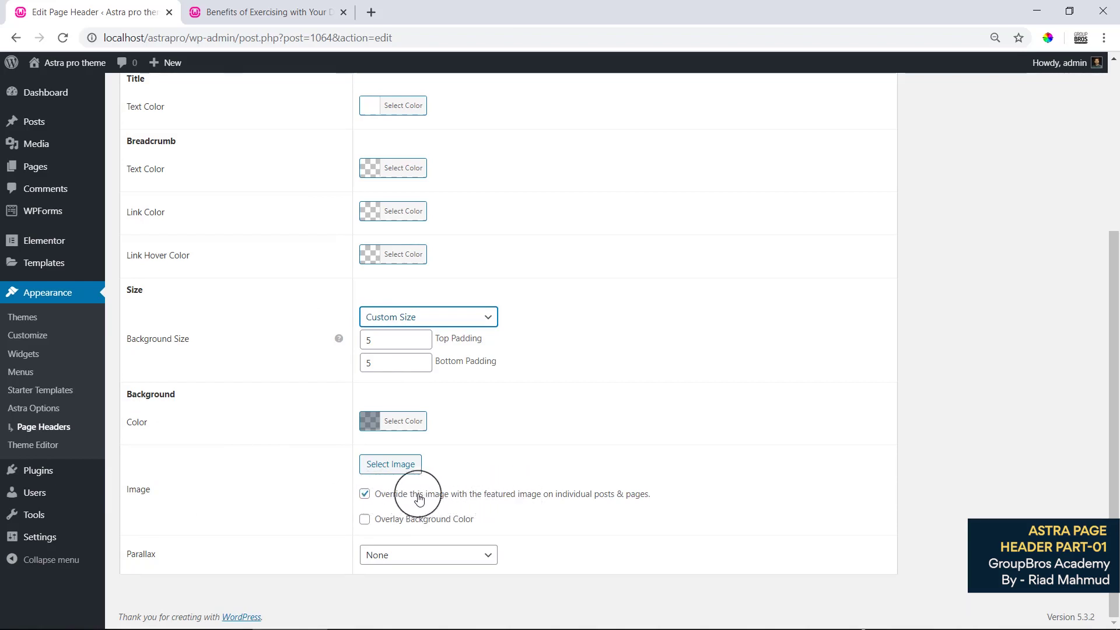
Step: Disable overriding the background image with the featured image, and switch Overlay Background Color on and off again
left_click(366, 496)
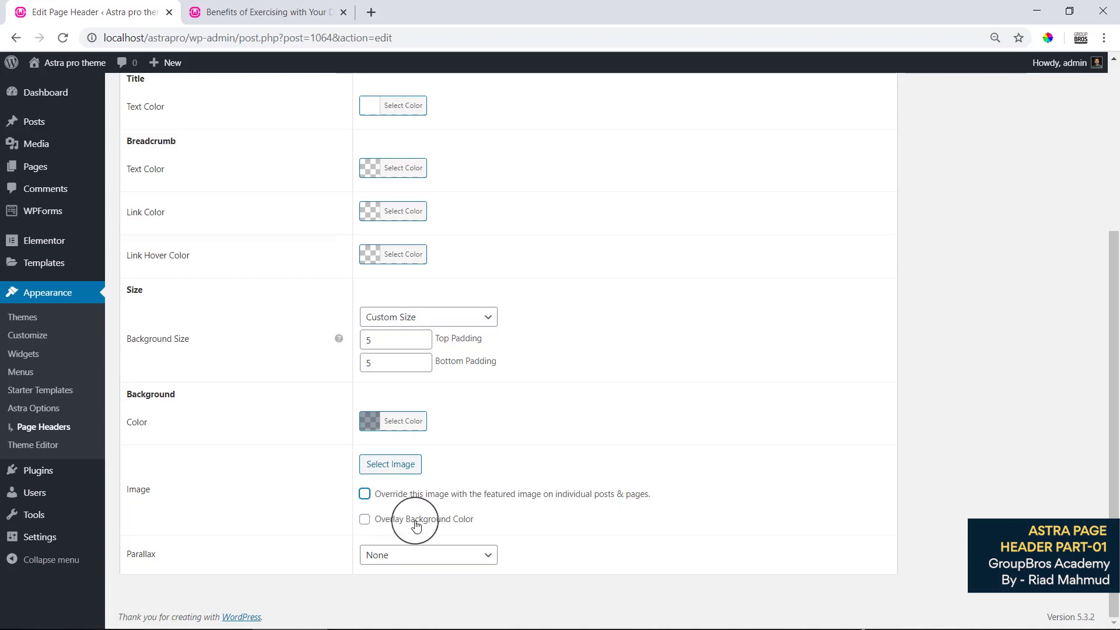
left_click(366, 521)
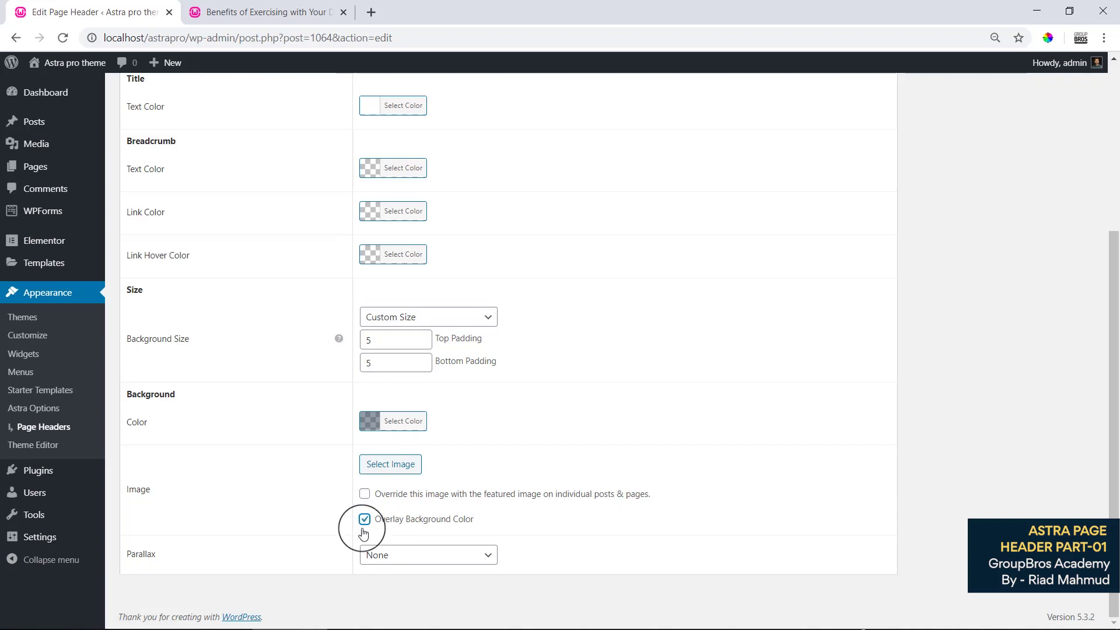
left_click(364, 525)
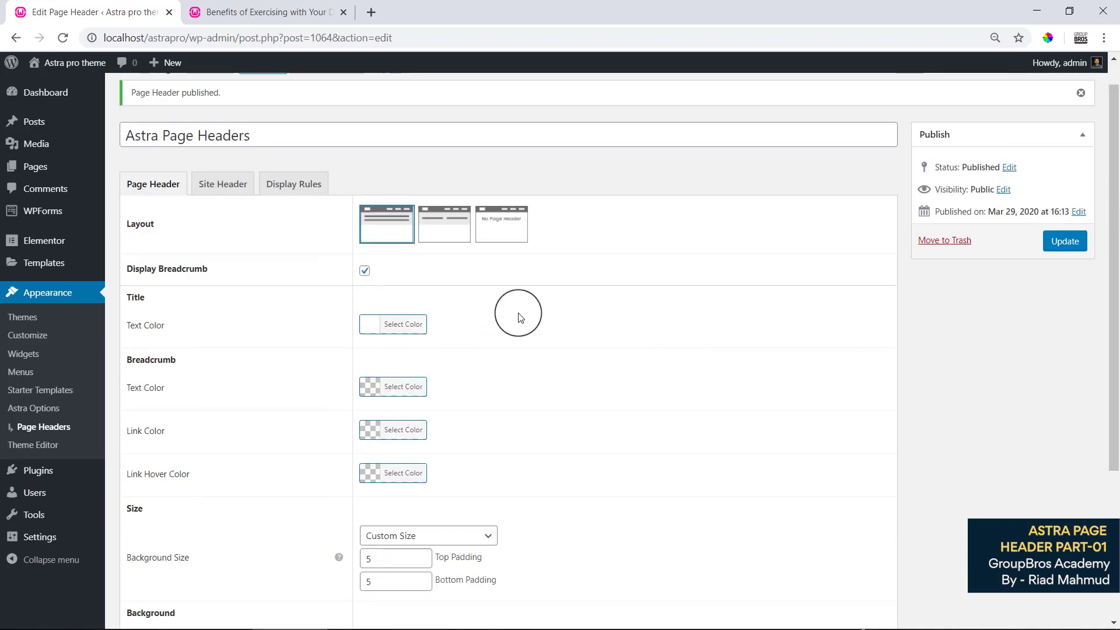
Step: Set the page header's display rule to show on All Posts and update the page header
left_click(288, 188)
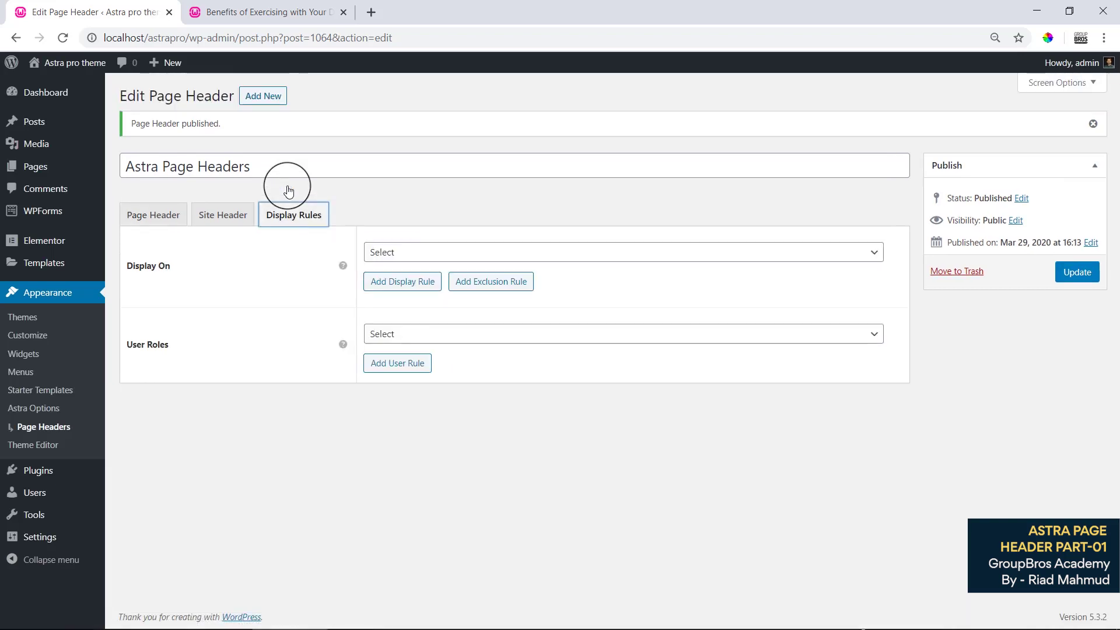
left_click_drag(165, 267, 213, 289)
left_click(425, 255)
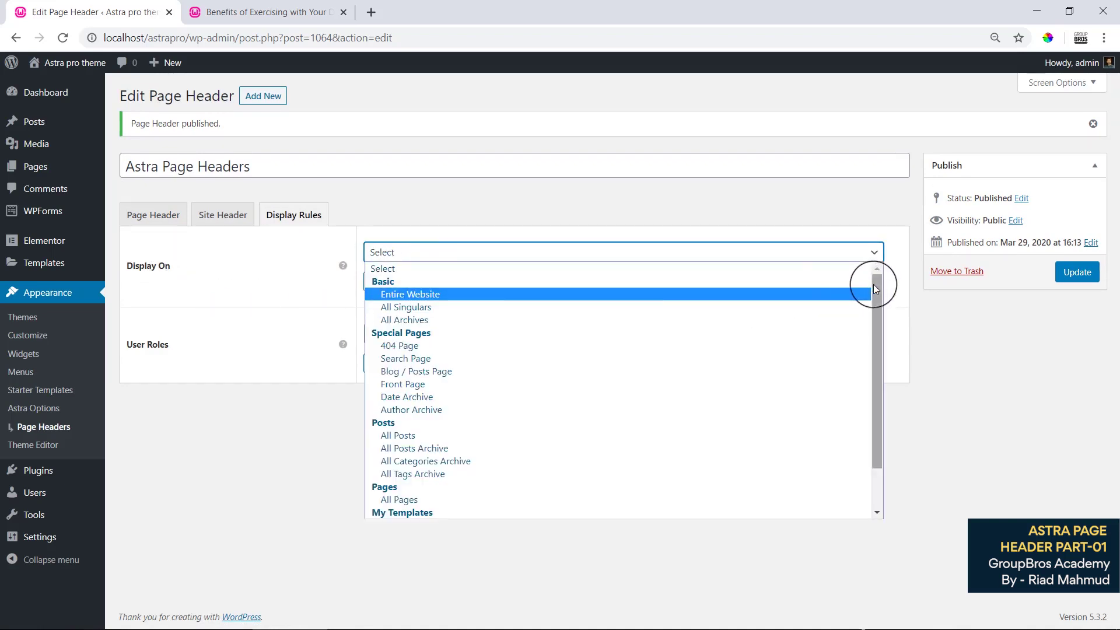
left_click_drag(875, 284, 865, 357)
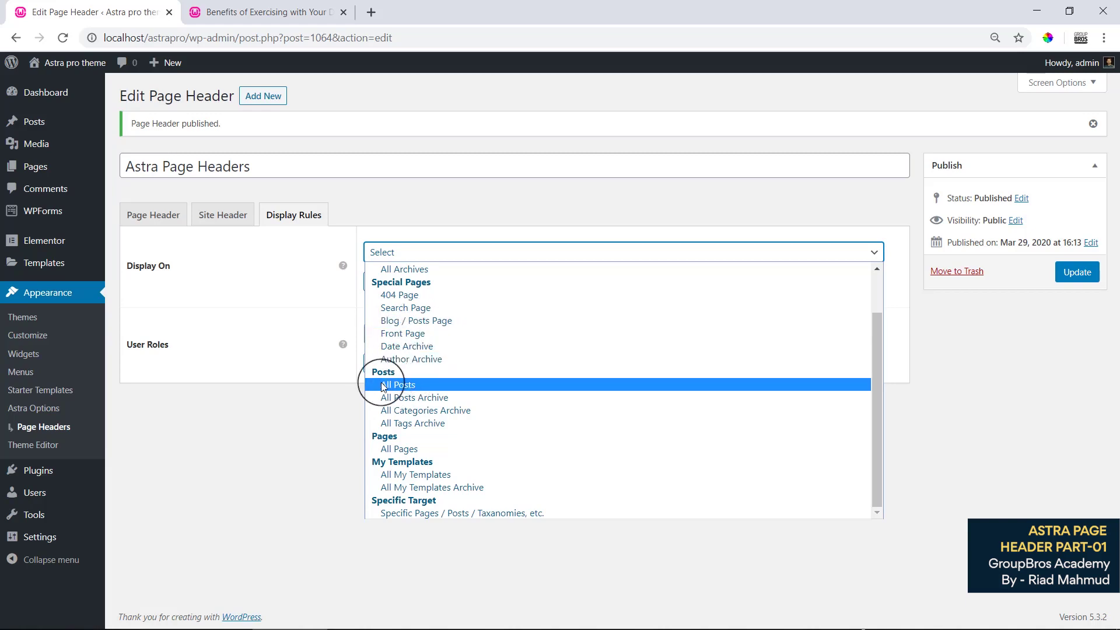
left_click(401, 386)
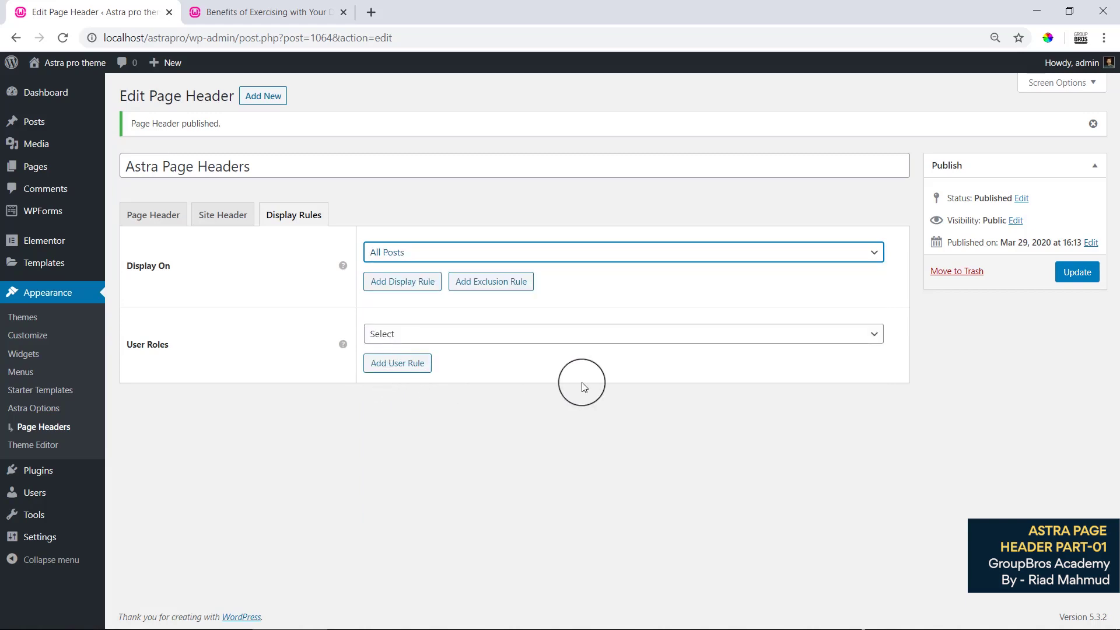
left_click(1078, 274)
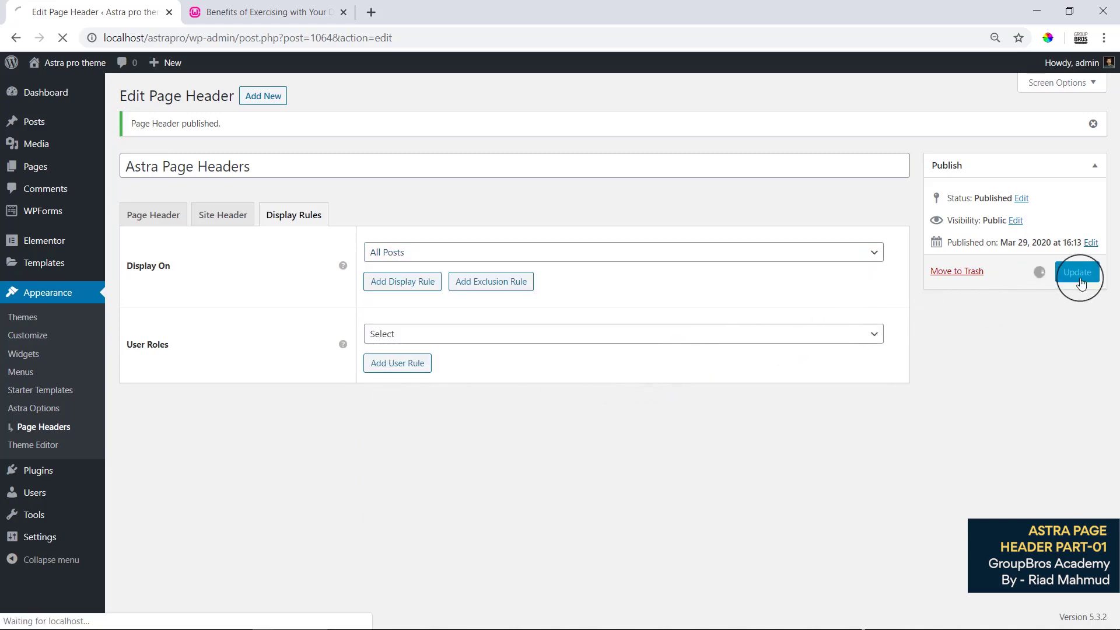
Step: Reload the blog post "Benefits of Exercising with Your Dog" and examine the title and breadcrumb in its page header
left_click(234, 11)
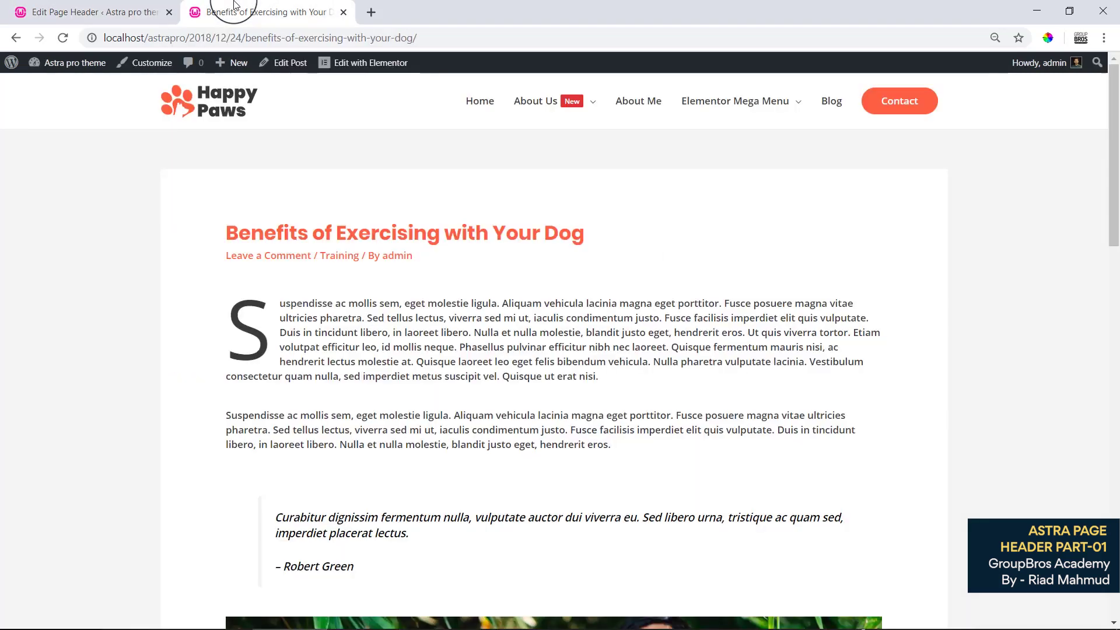
right_click(367, 154)
left_click(397, 198)
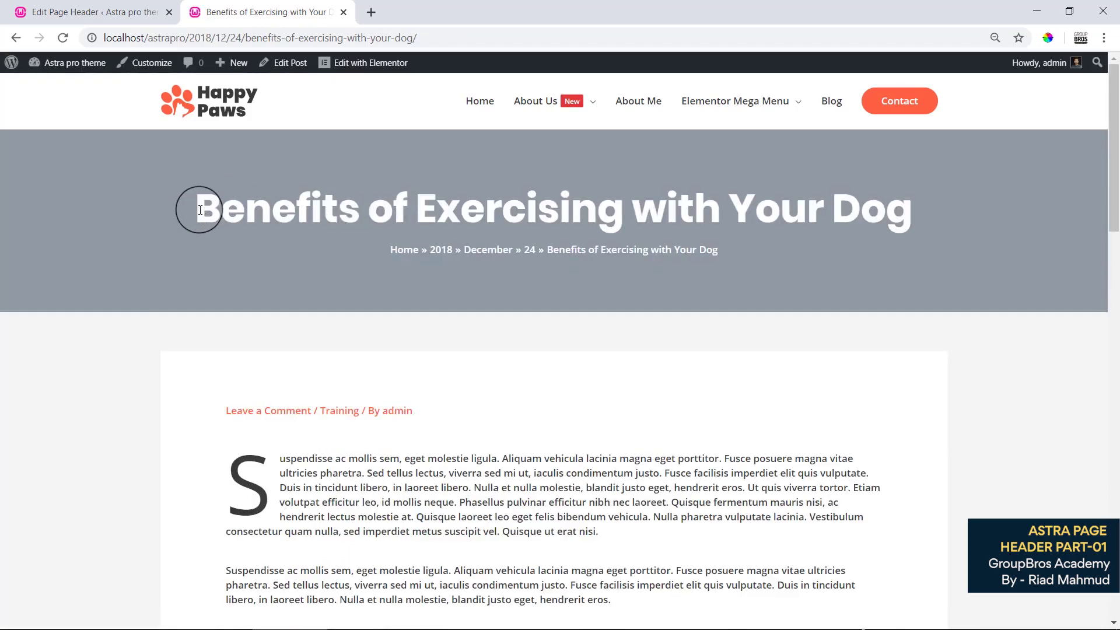
left_click_drag(194, 214, 862, 213)
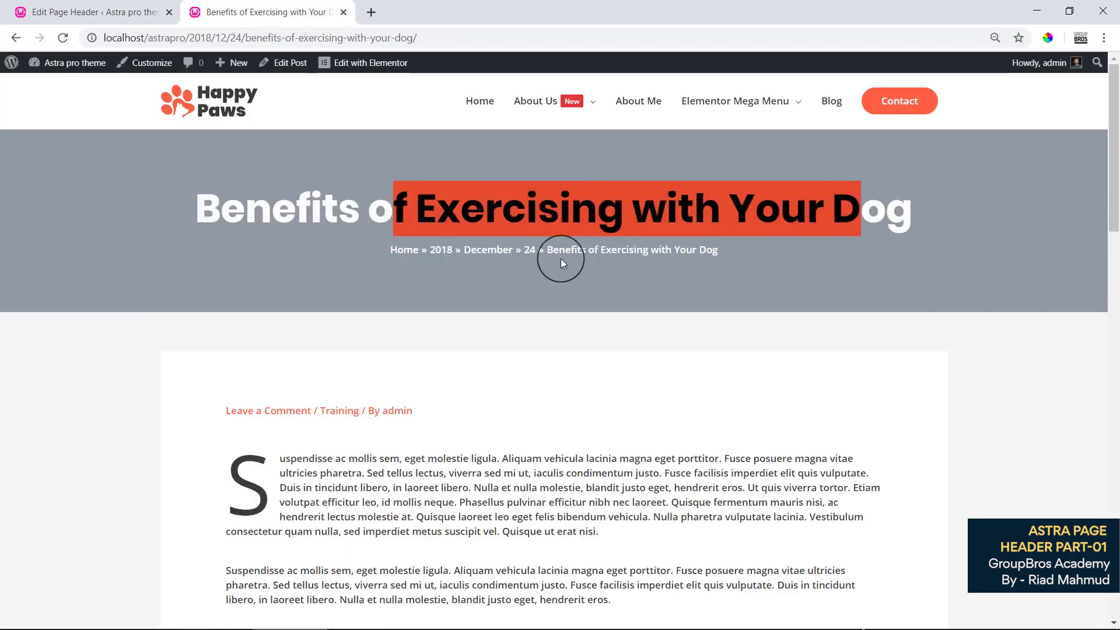
left_click(620, 289)
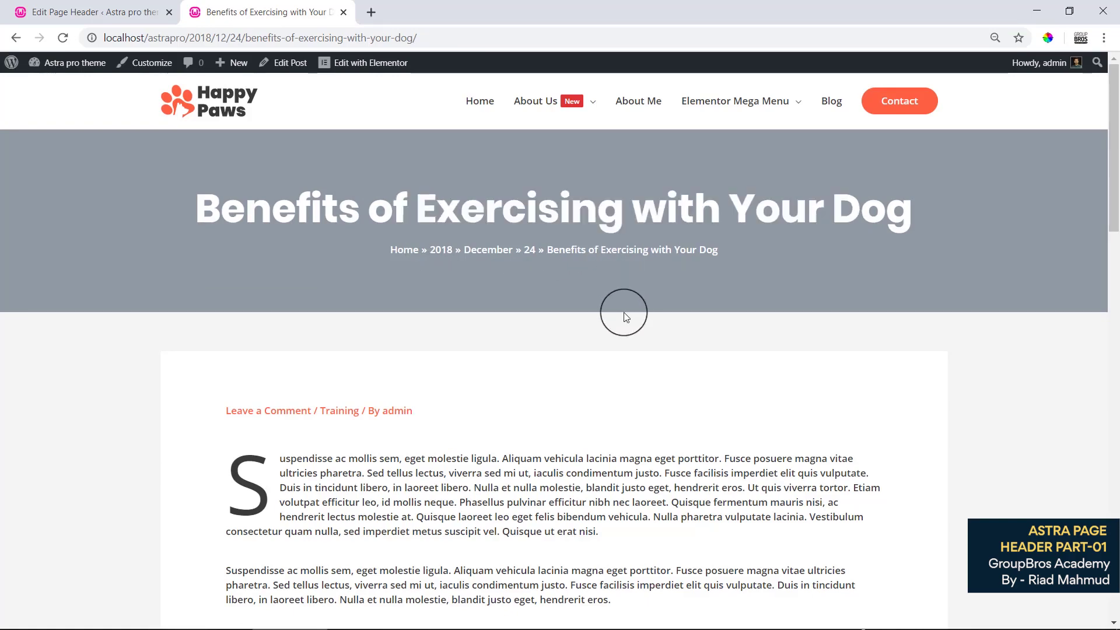
Step: Return to the page header settings, set the background's top and bottom padding to 10, and update the page header
left_click(58, 12)
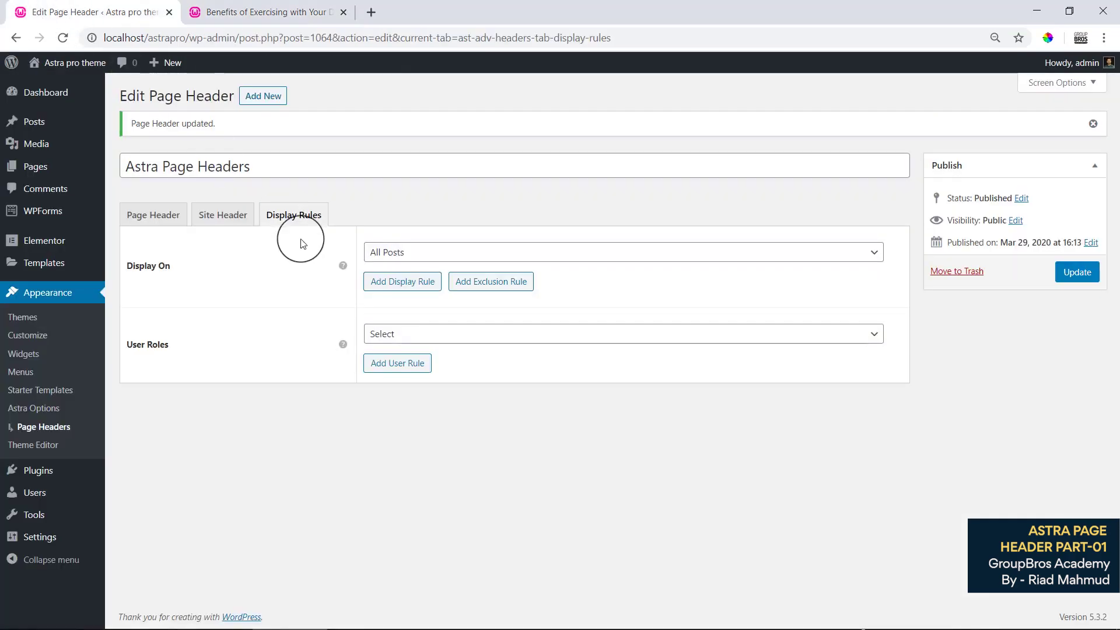
left_click(153, 216)
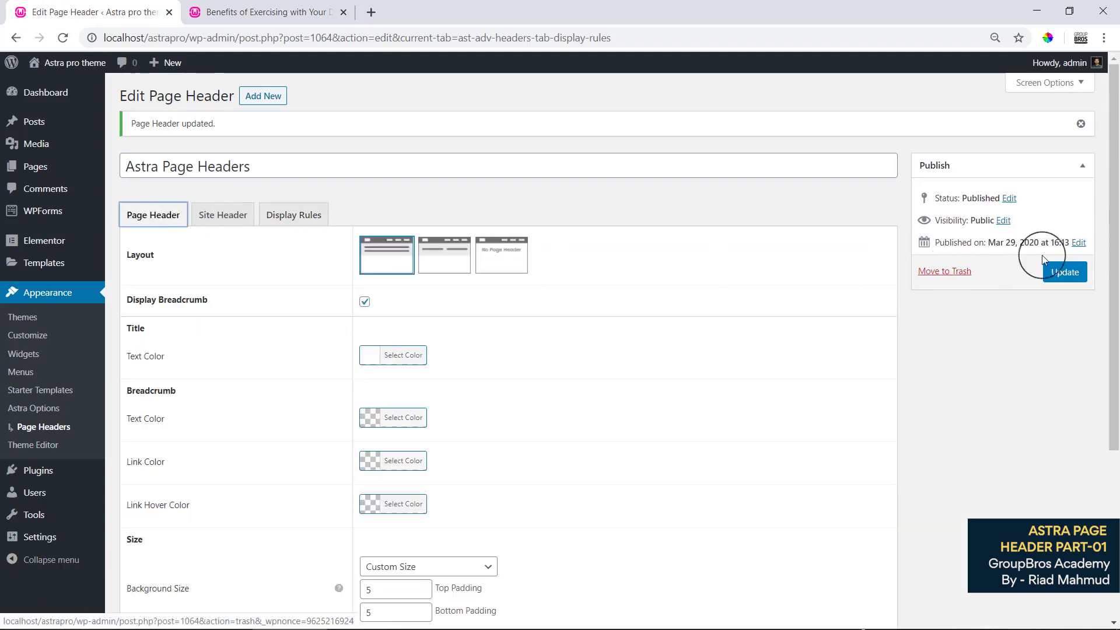
left_click_drag(1113, 220, 1113, 399)
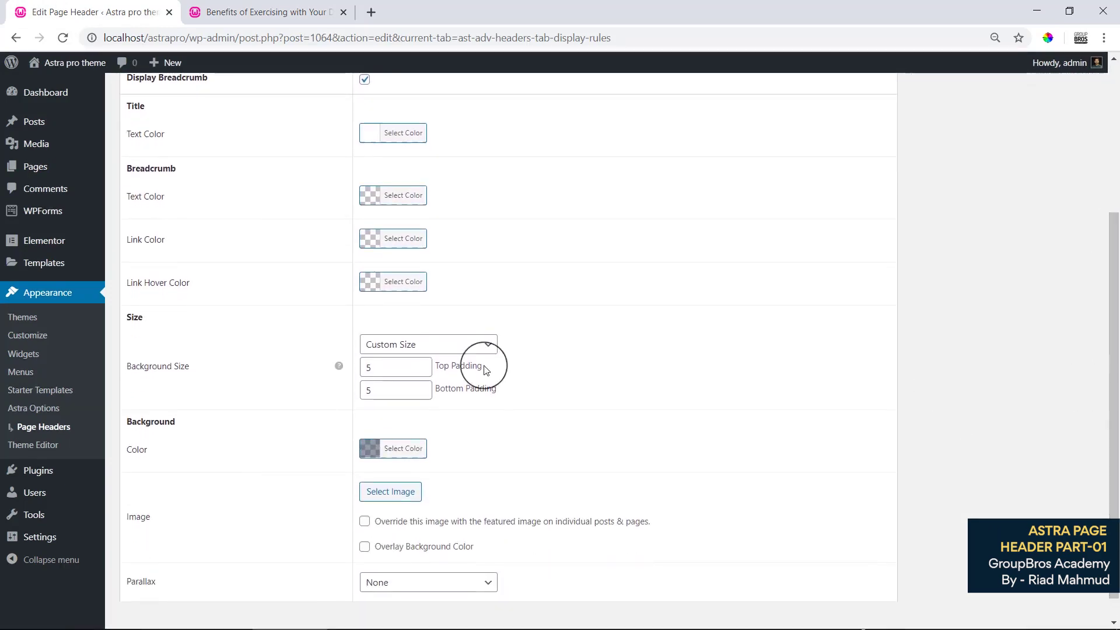
double_click(374, 366)
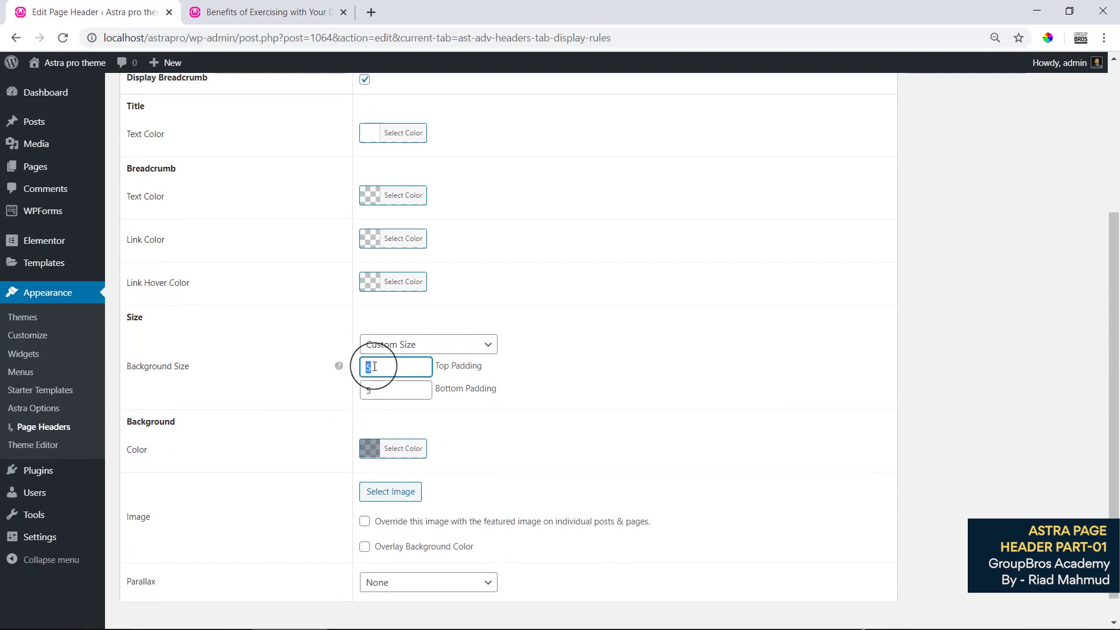
type("10")
double_click(395, 393)
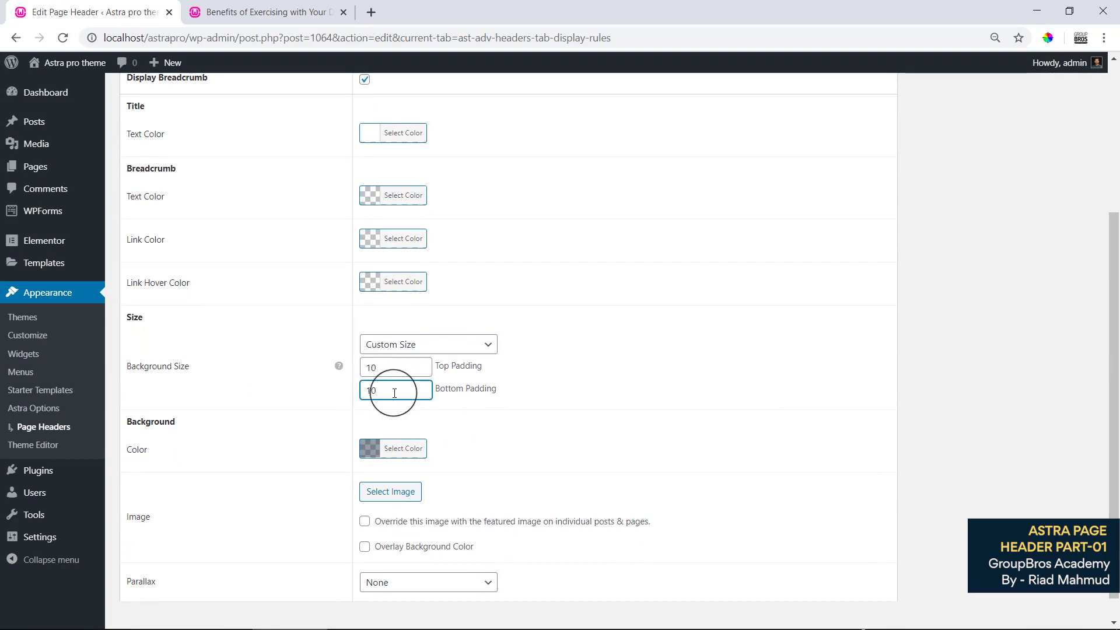
key("Return")
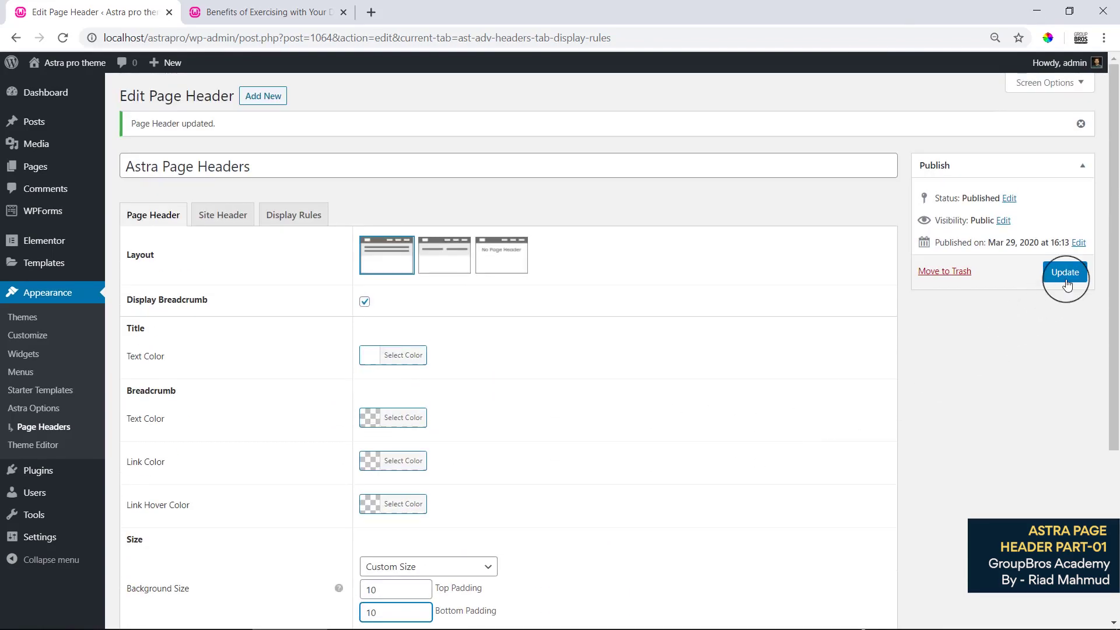
Step: Reload the blog post to check the height of its page header with the new padding
left_click(268, 12)
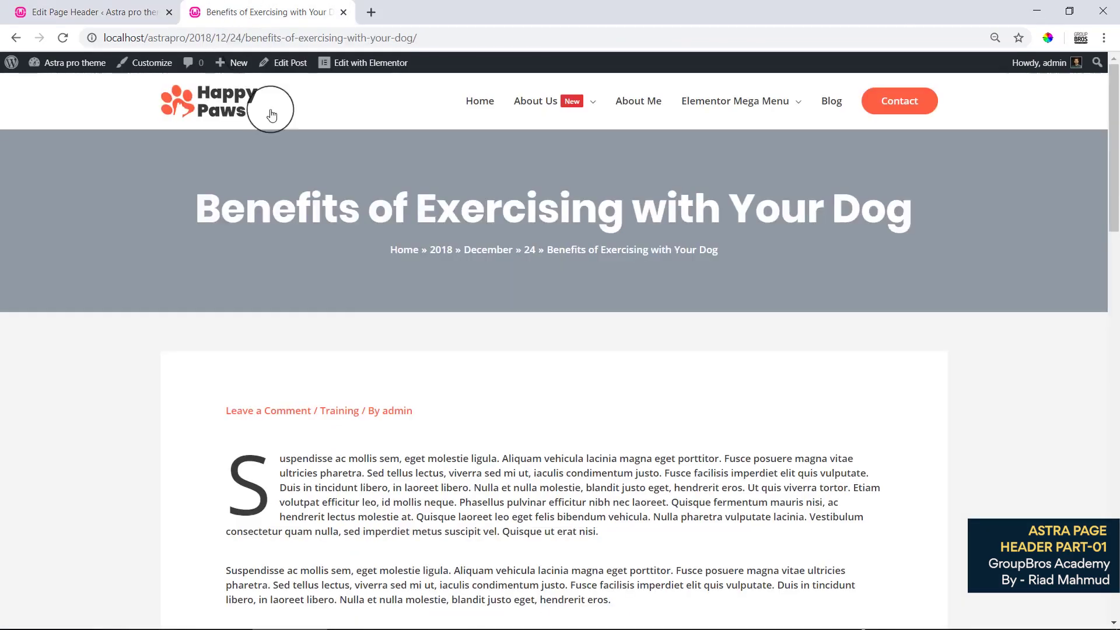
right_click(363, 271)
left_click(389, 315)
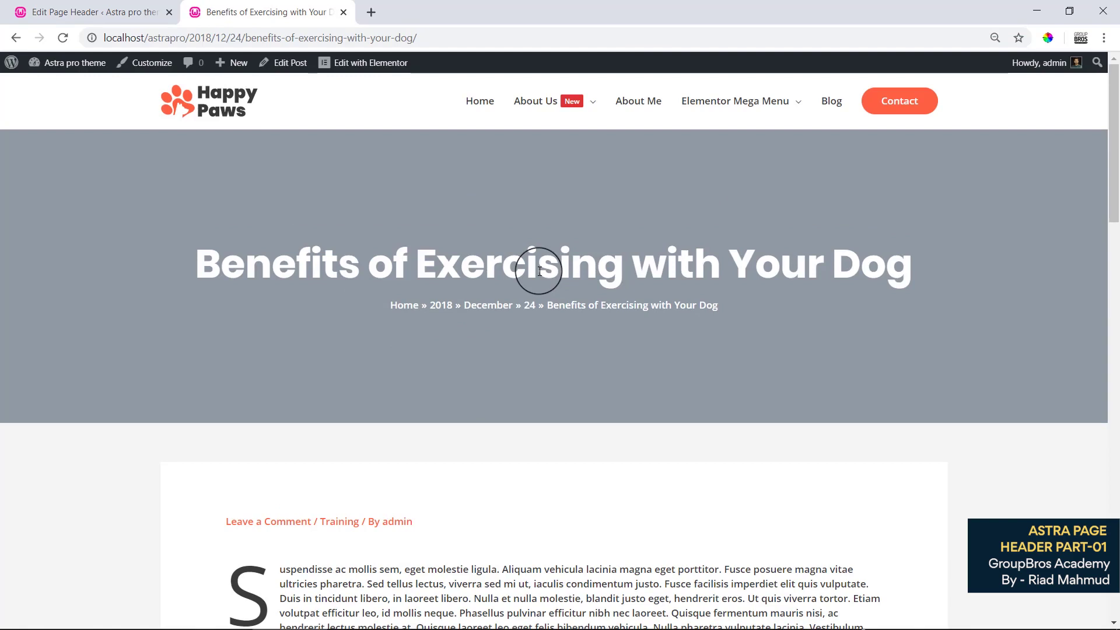
Step: Set the page header's background image to woman-in-black-long-sleeve-shirt-sitting-on-chair-3733341.jpg from the media library and update the page header
left_click(55, 11)
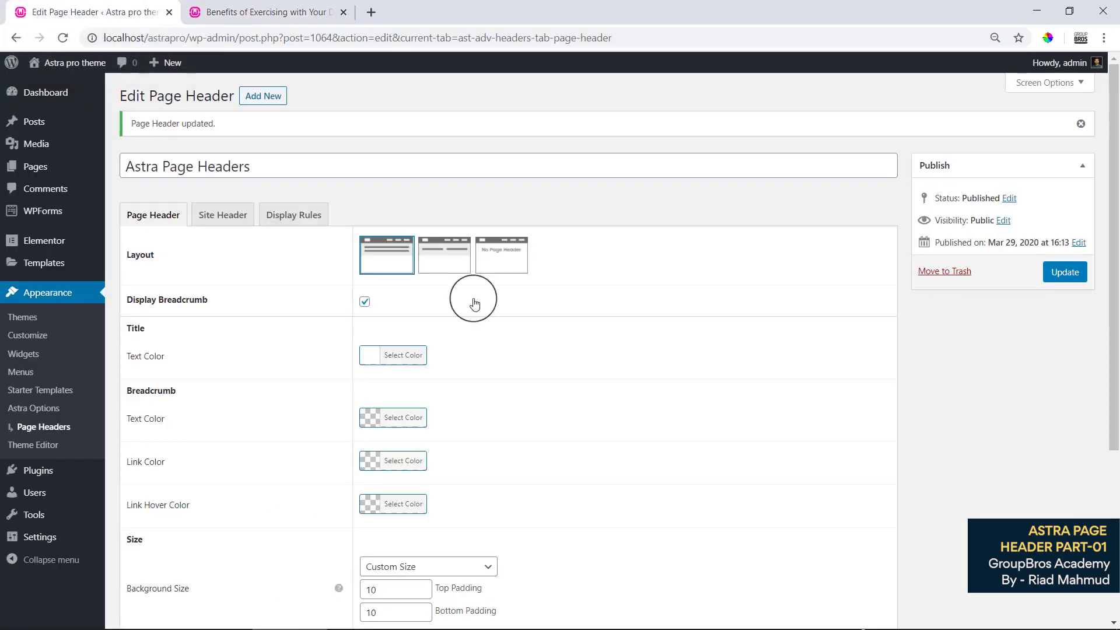
scroll(562, 314, "down", 4)
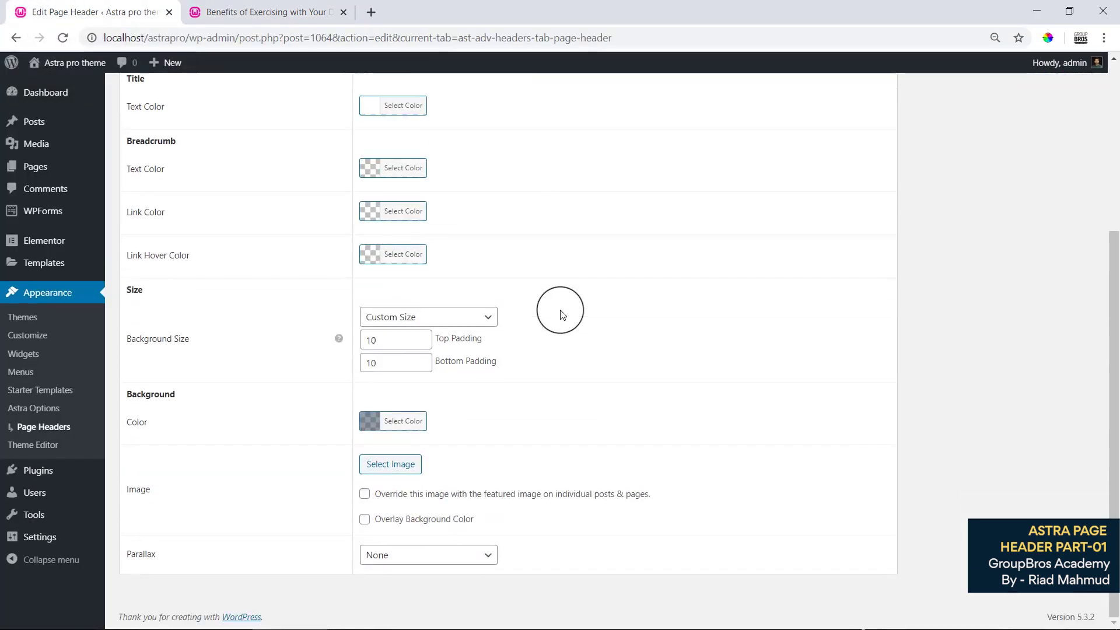
left_click(378, 468)
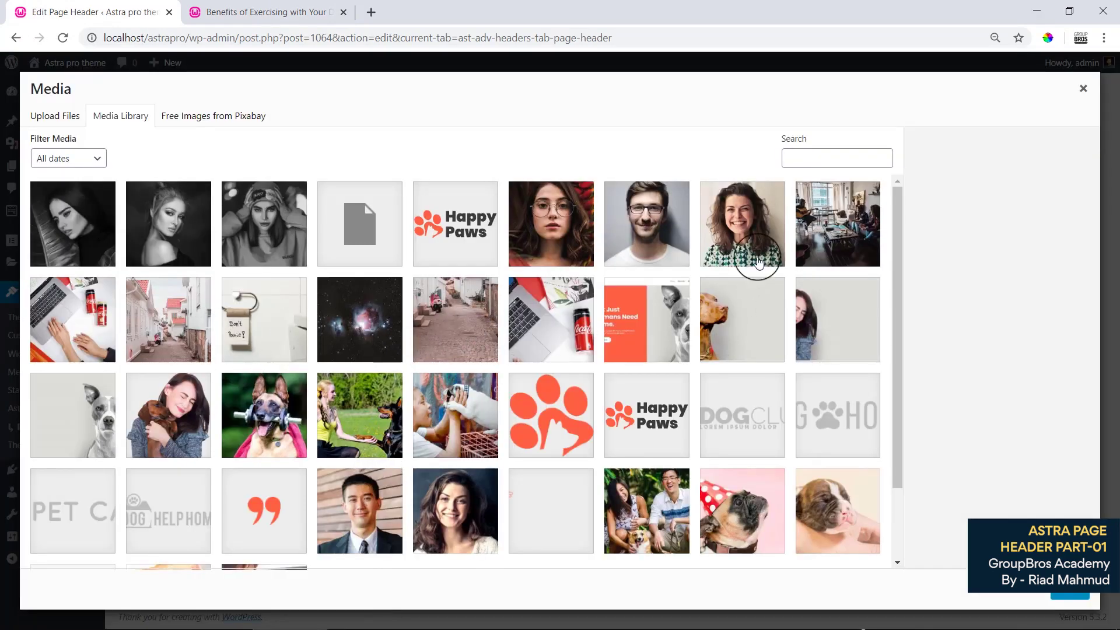
left_click(838, 255)
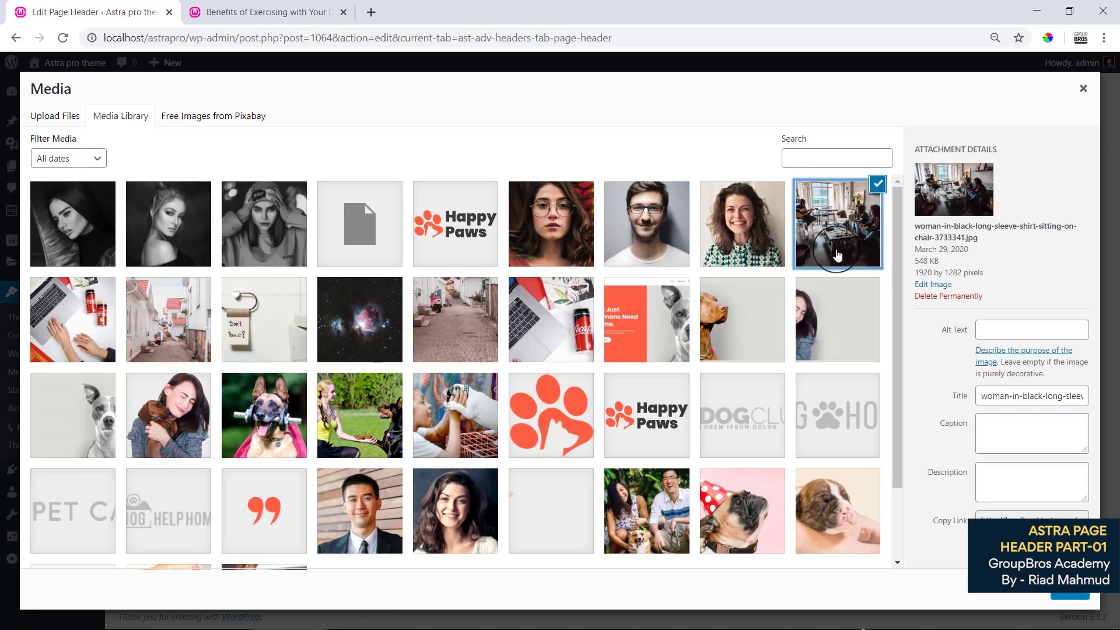
left_click(1059, 593)
scroll(1018, 514, "up", 4)
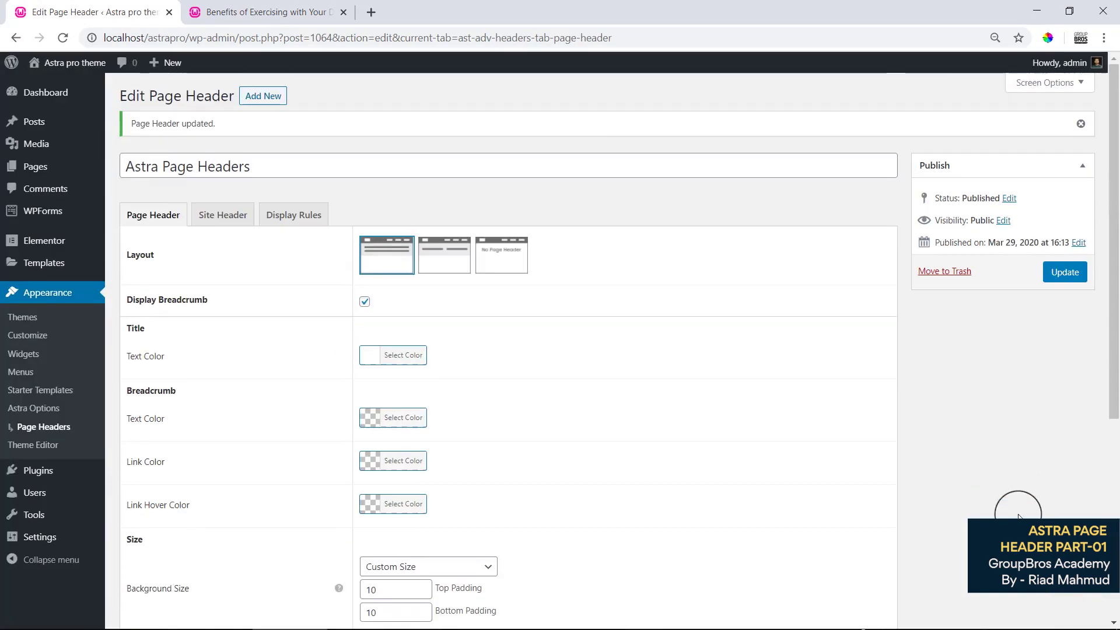
left_click(1050, 272)
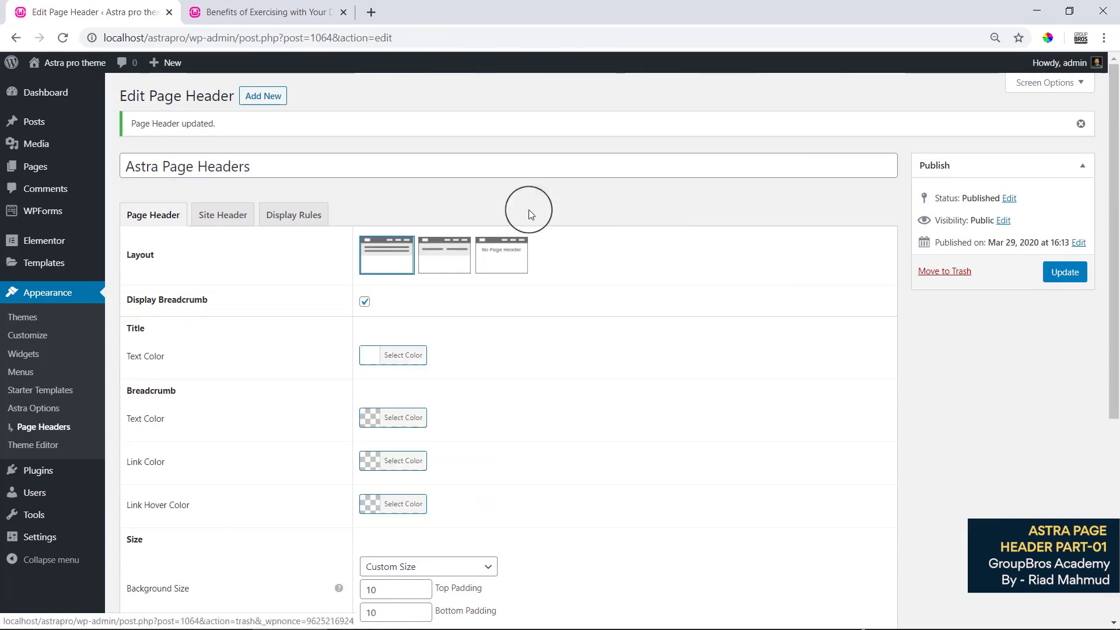
Step: Reload the blog post and examine the background image behind its title and breadcrumb
left_click(276, 6)
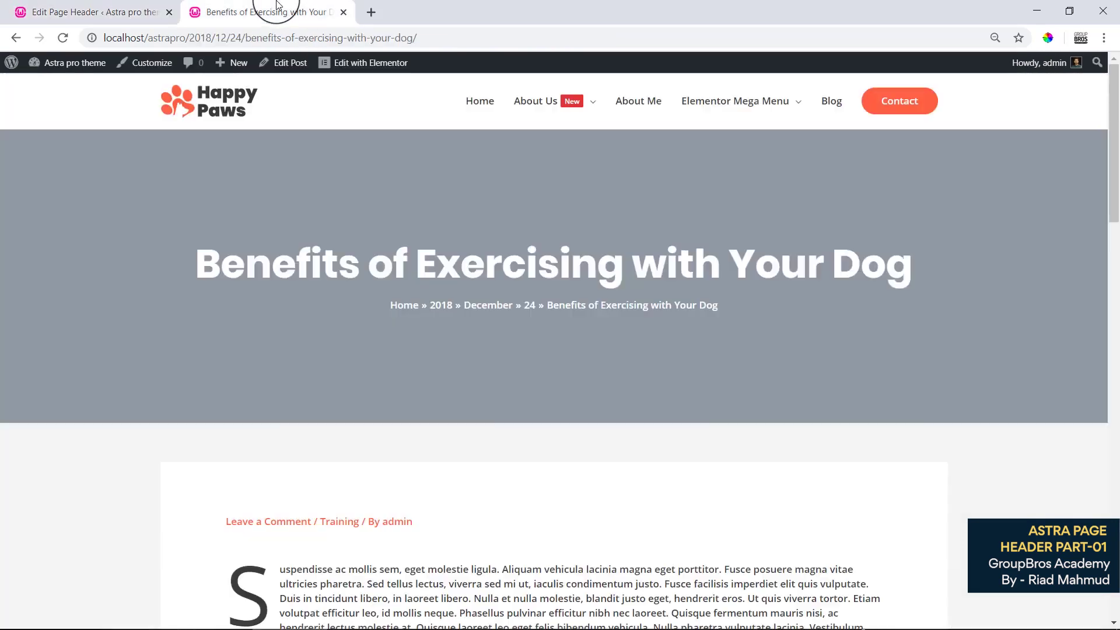
right_click(359, 184)
left_click(389, 229)
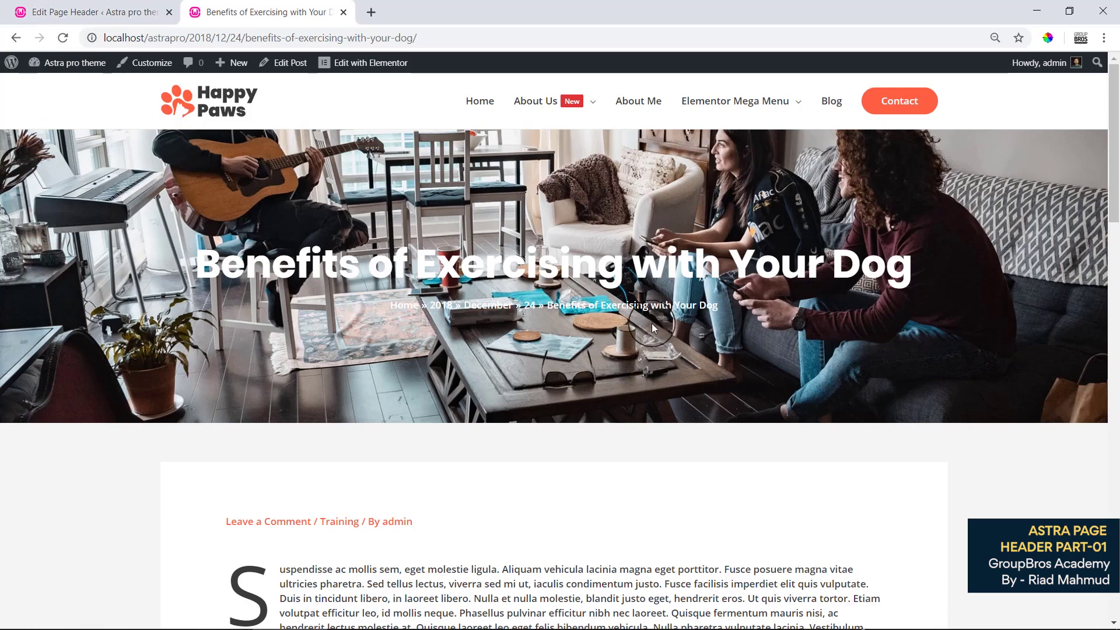
Step: Return to the page header settings, remove the background image and view the available Parallax options
left_click(89, 12)
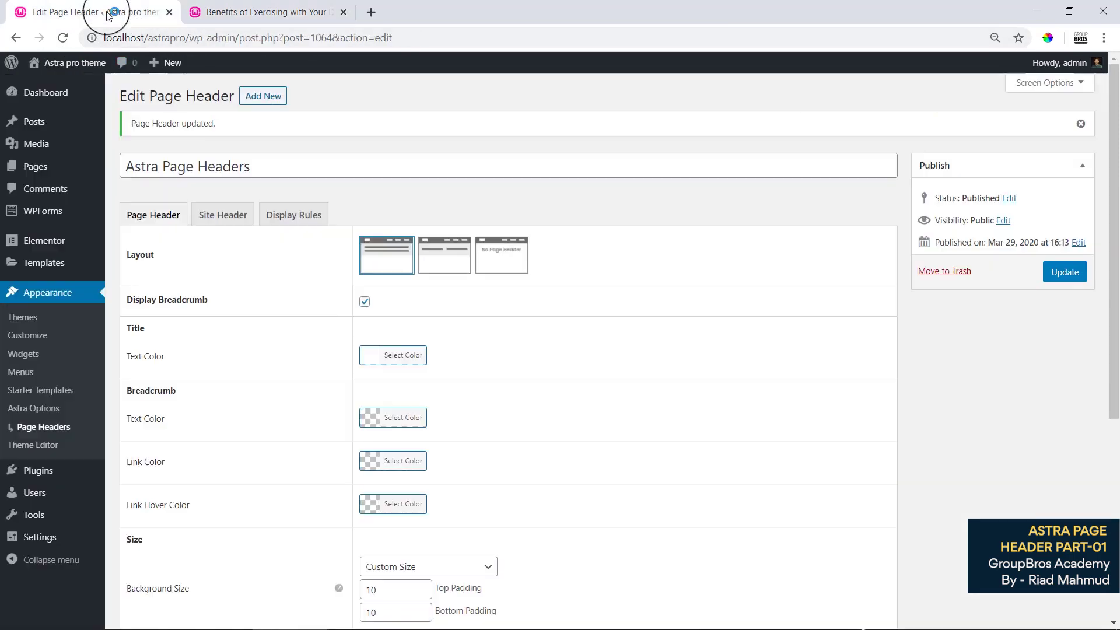
scroll(563, 340, "down", 5)
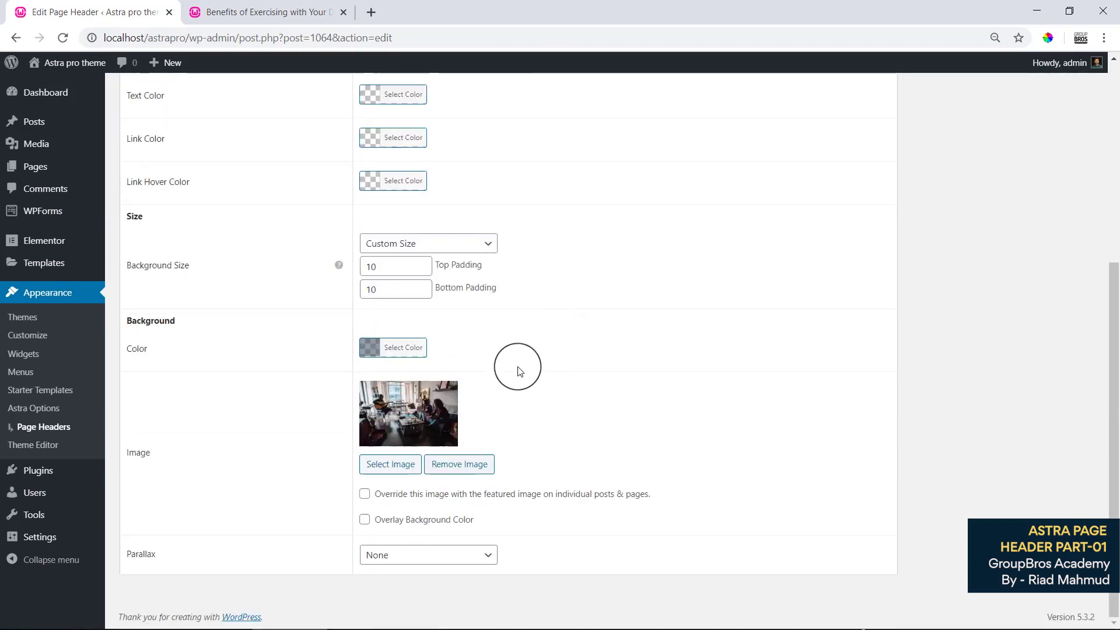
left_click(447, 470)
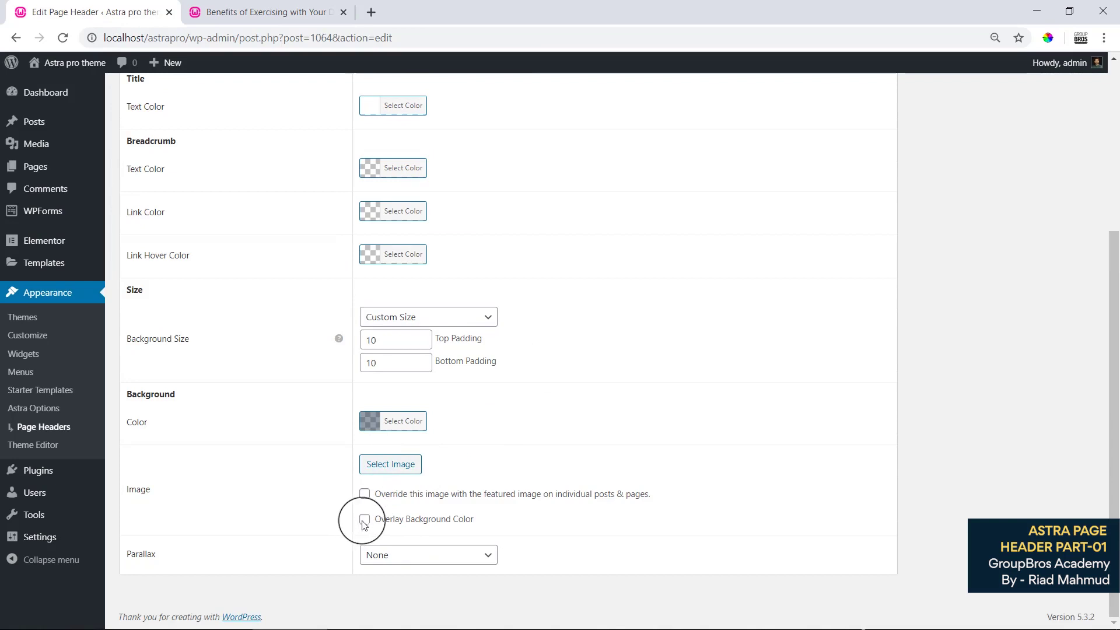
left_click(405, 553)
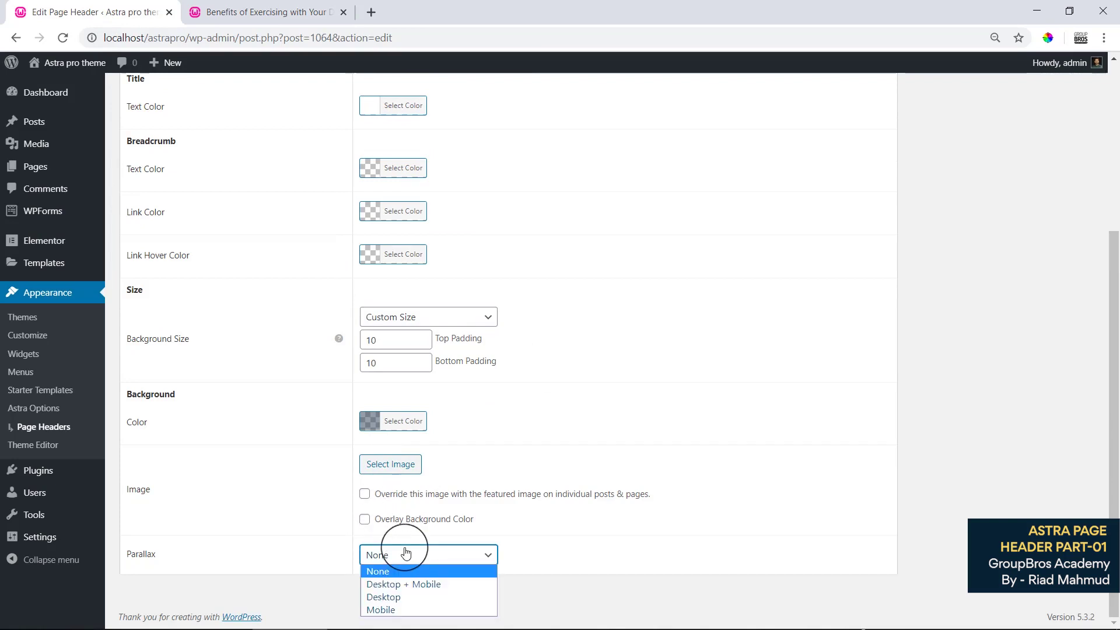
left_click(406, 553)
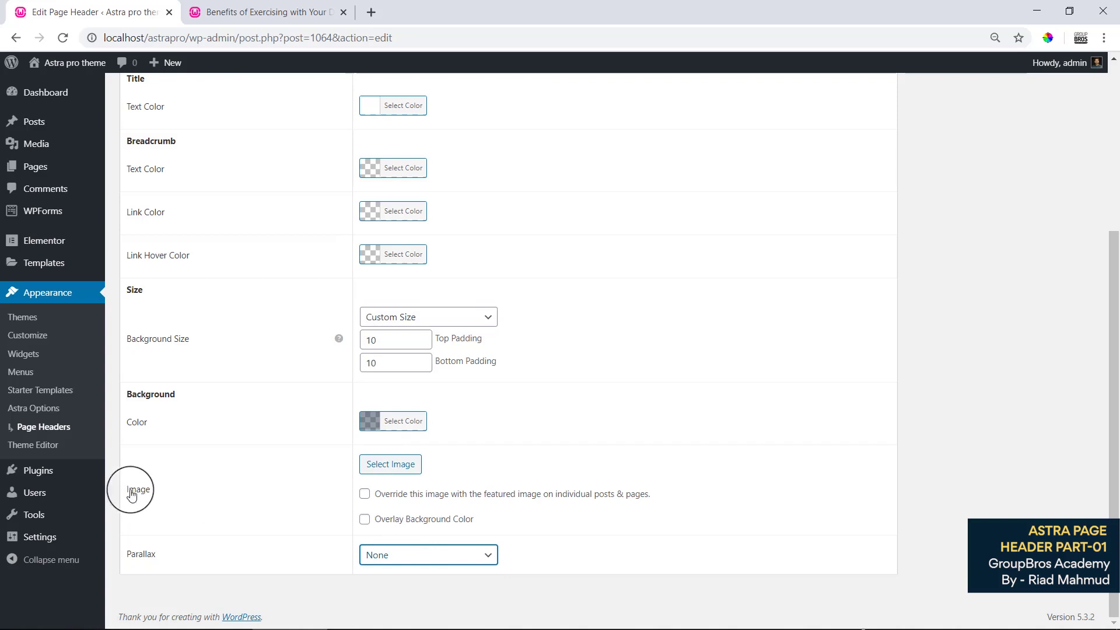
Step: Enable overriding the image with the featured image on individual posts and pages, and update the page header
double_click(131, 495)
left_click_drag(397, 494, 644, 494)
left_click(607, 500)
left_click(364, 495)
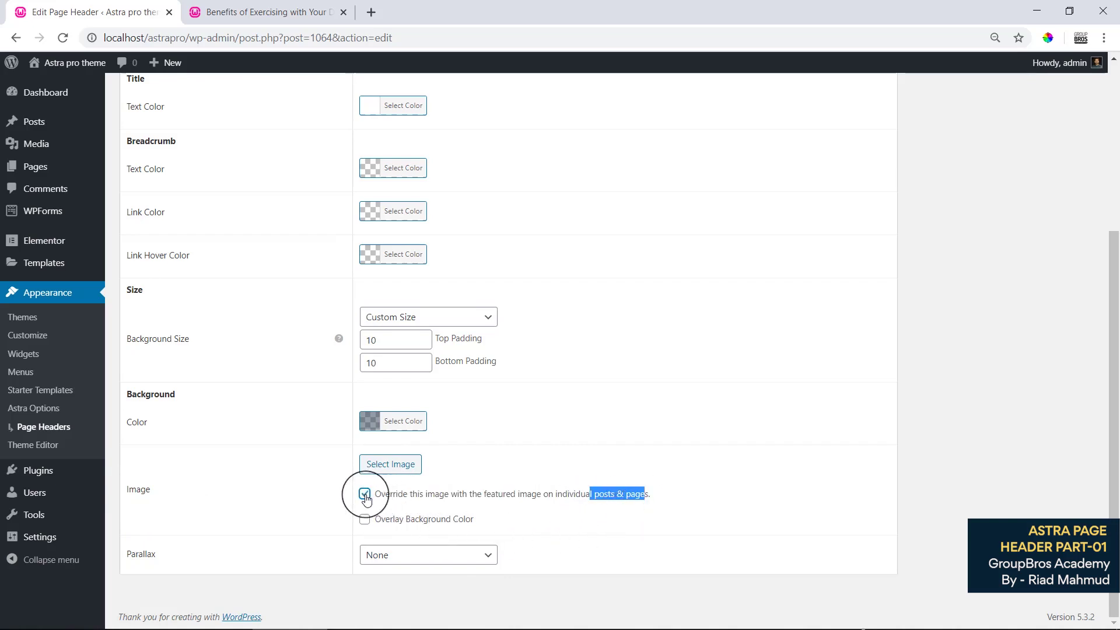
left_click(838, 430)
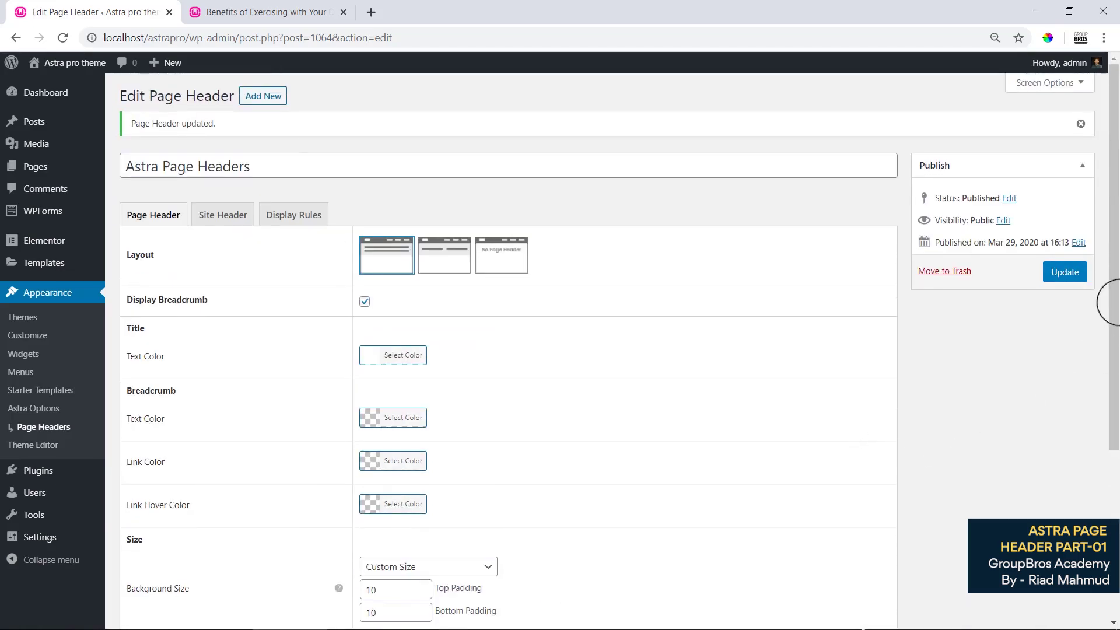
left_click(1065, 272)
Step: Reload the blog post to check for its featured image in the header, and return to editing the page header
left_click(233, 7)
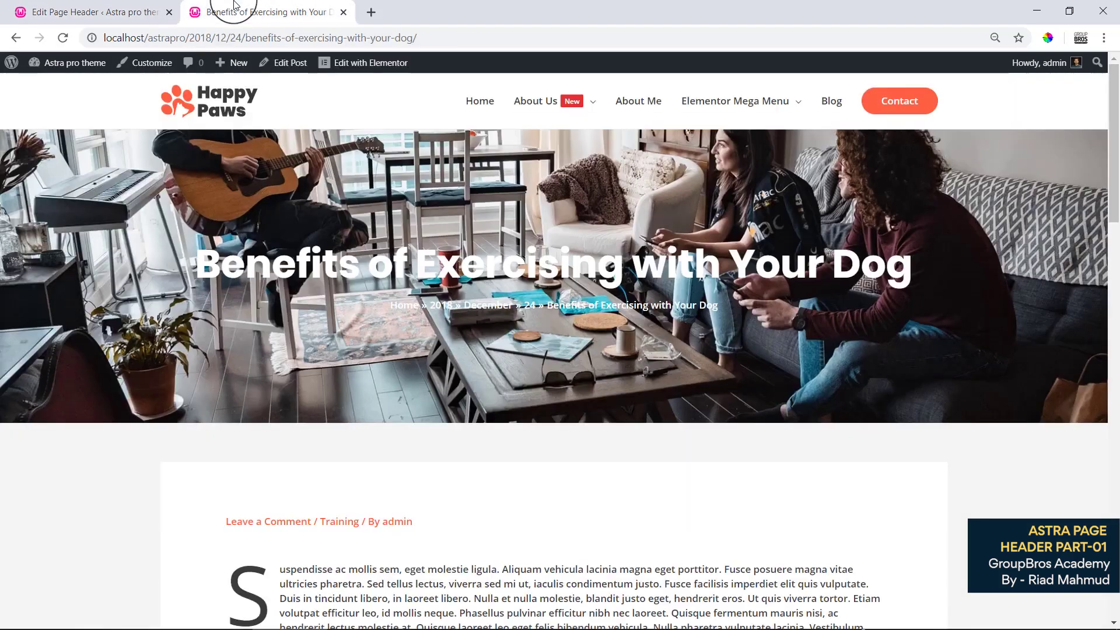
right_click(365, 195)
left_click(396, 239)
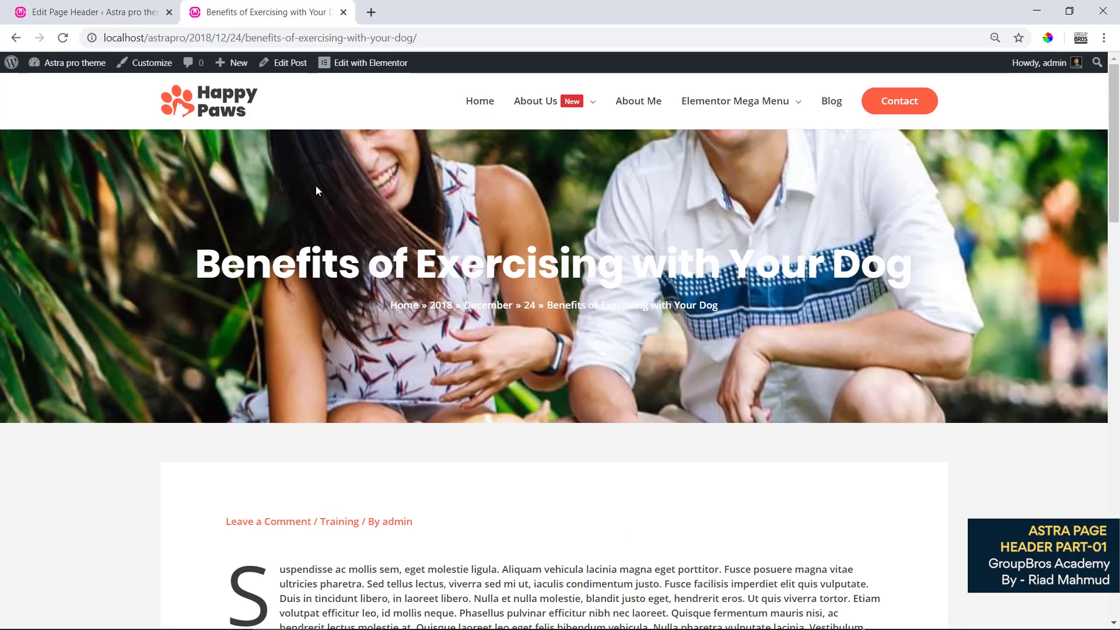
left_click(146, 12)
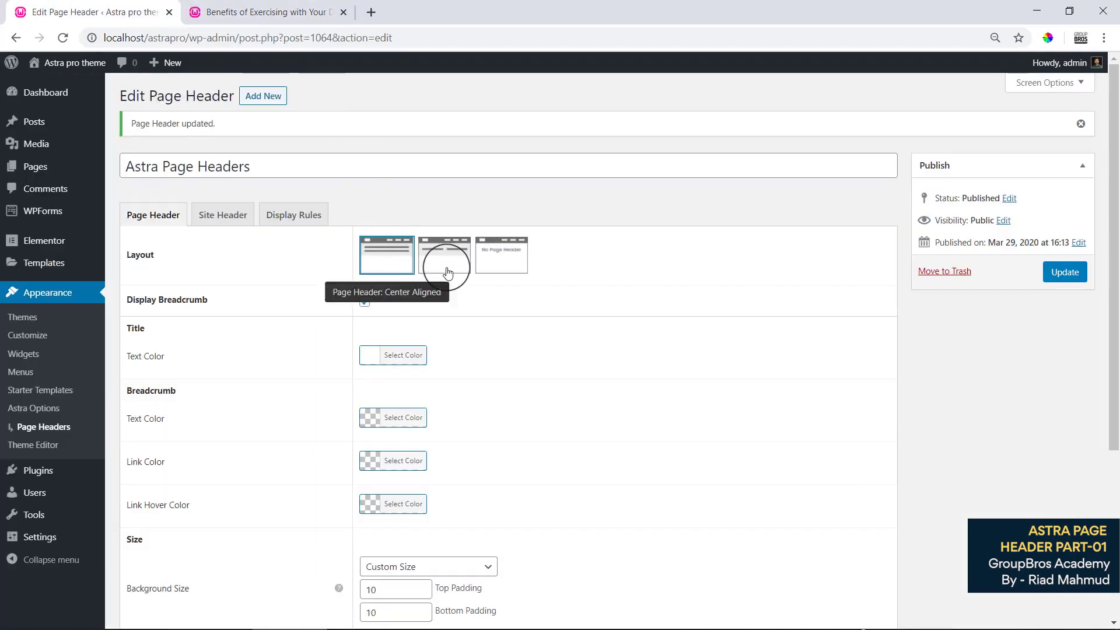
Step: Enable the overlay background color for the header image and update the page header
scroll(461, 425, "down", 4)
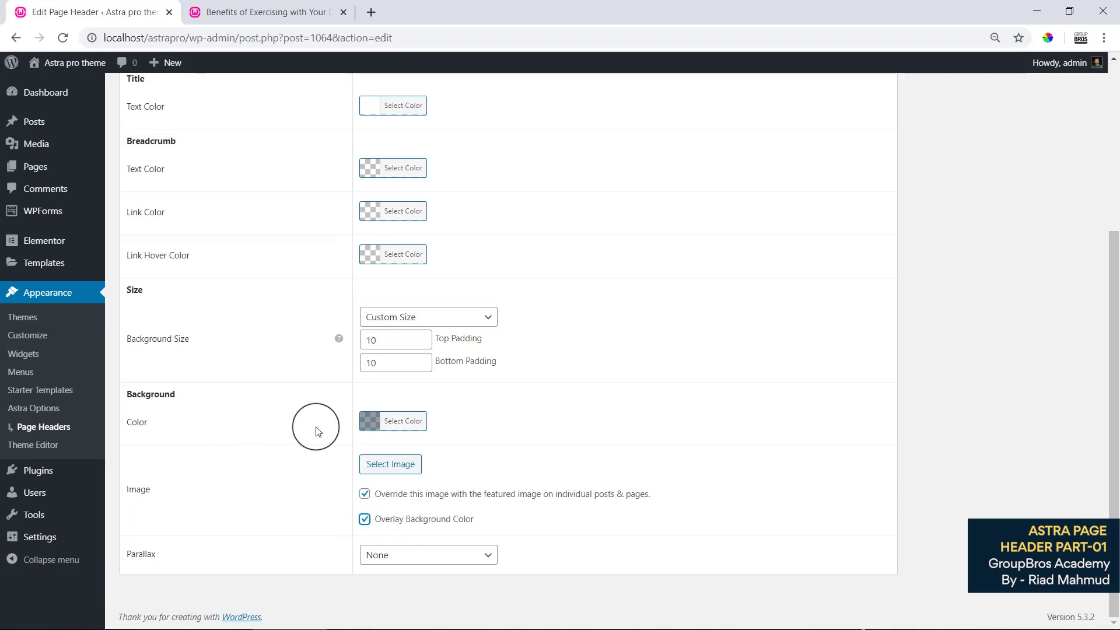
left_click(369, 424)
left_click_drag(375, 519, 479, 528)
left_click(495, 527)
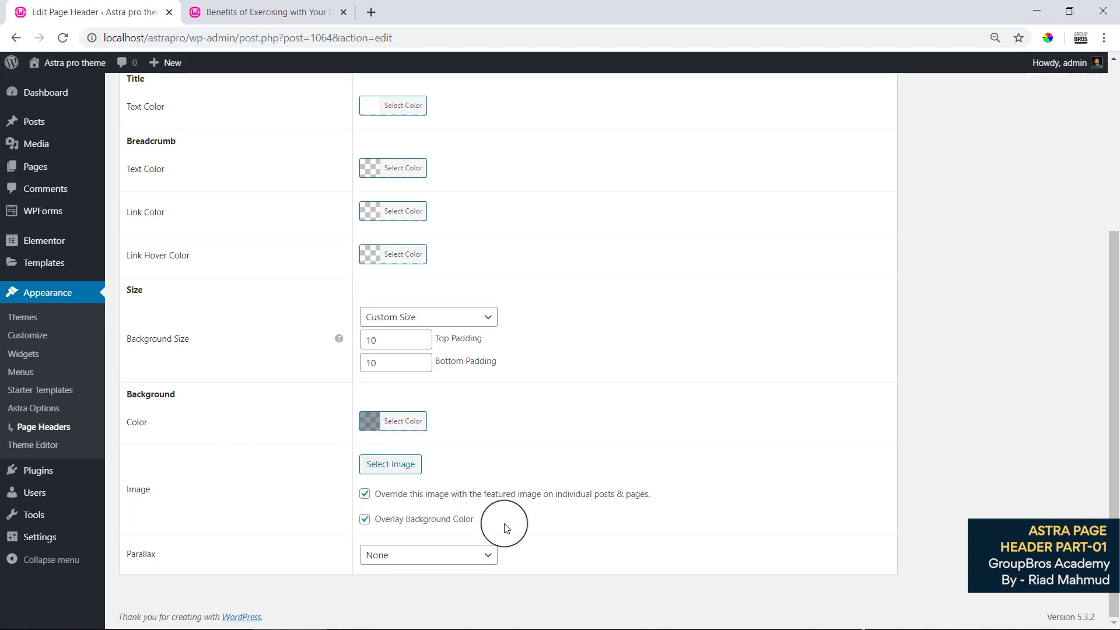
scroll(820, 428, "up", 3)
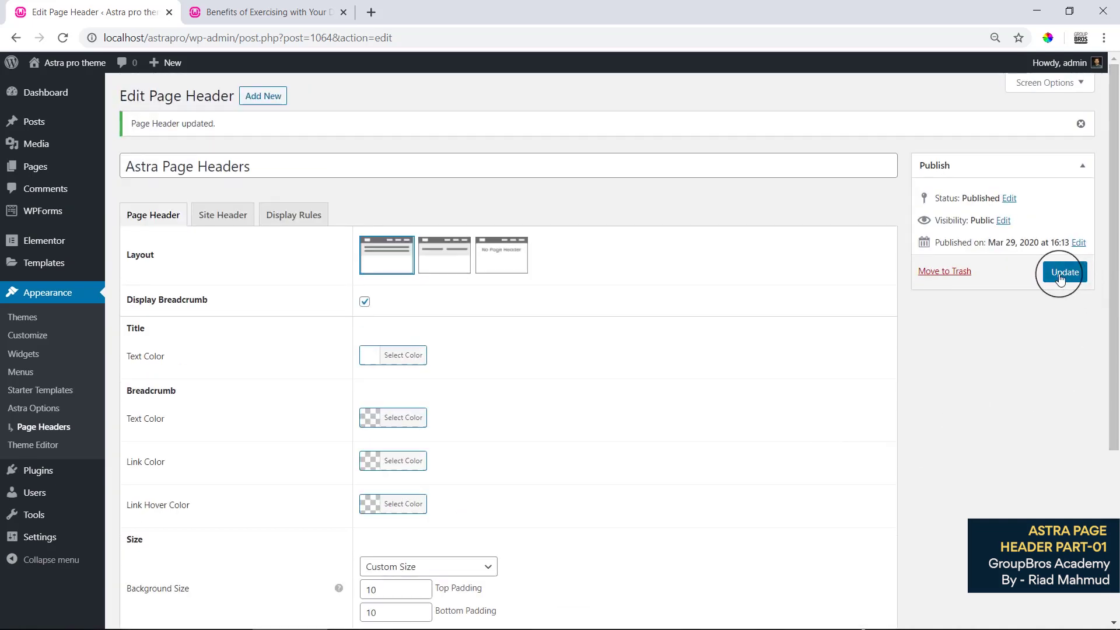
left_click(1061, 279)
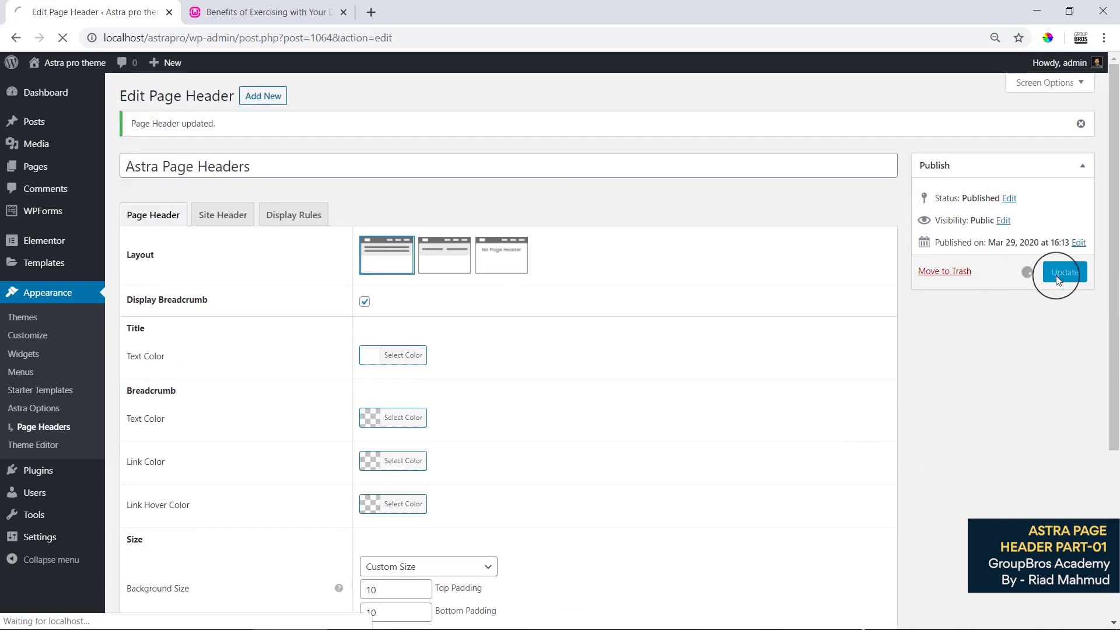
Step: Reload the blog post to check the color overlay on its header image
left_click(327, 11)
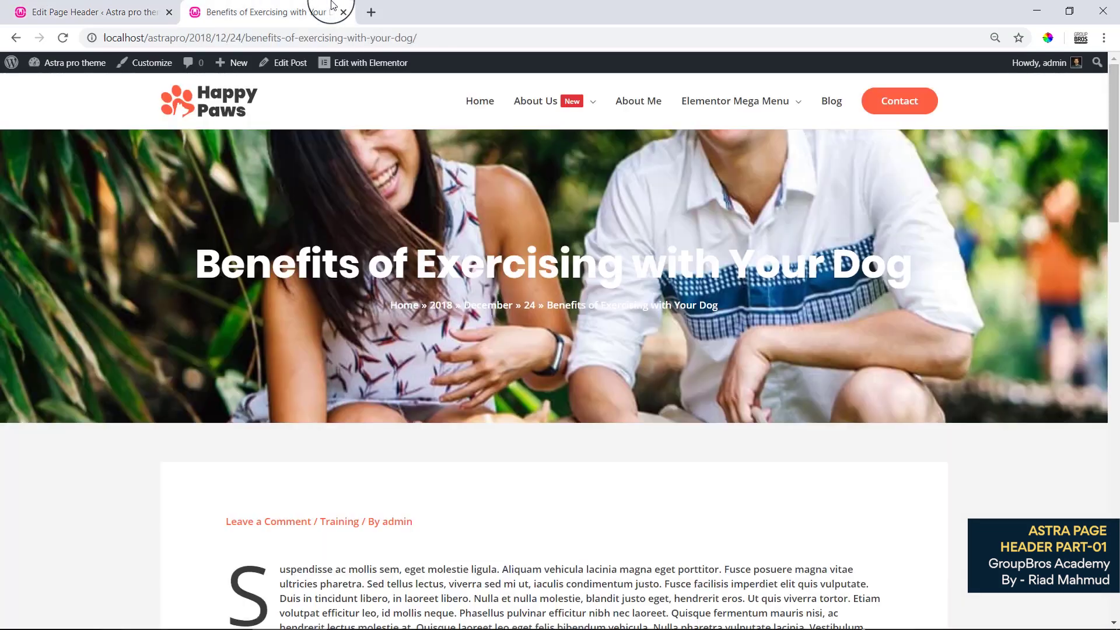
right_click(369, 183)
left_click(395, 226)
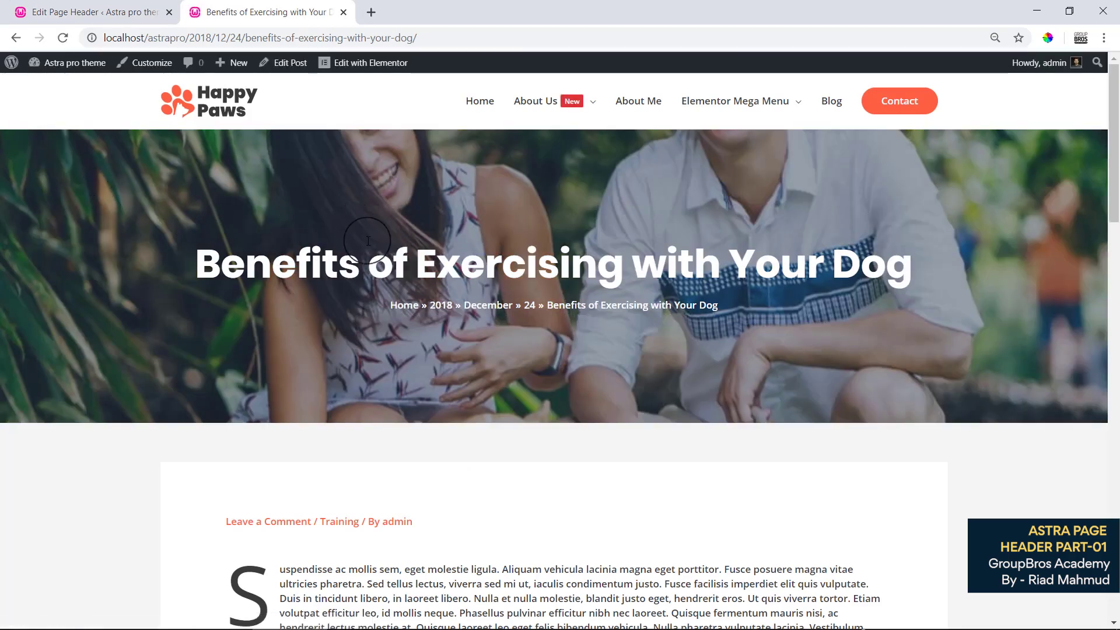
Step: Set the page header's background color to black with a higher opacity and update the page header
left_click(75, 10)
scroll(495, 408, "down", 4)
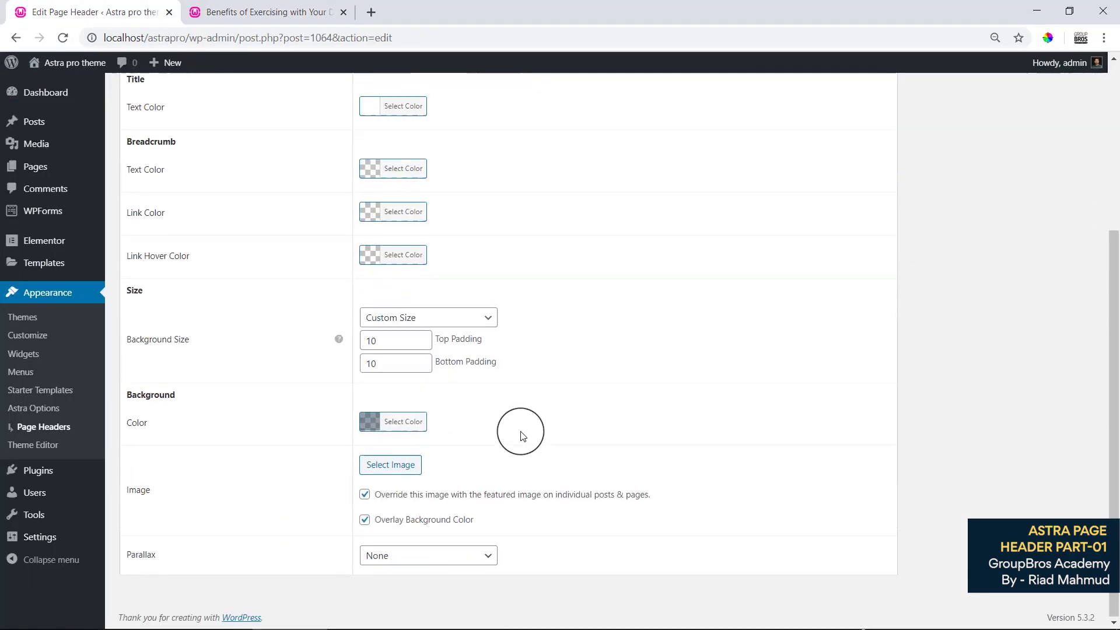
left_click(365, 425)
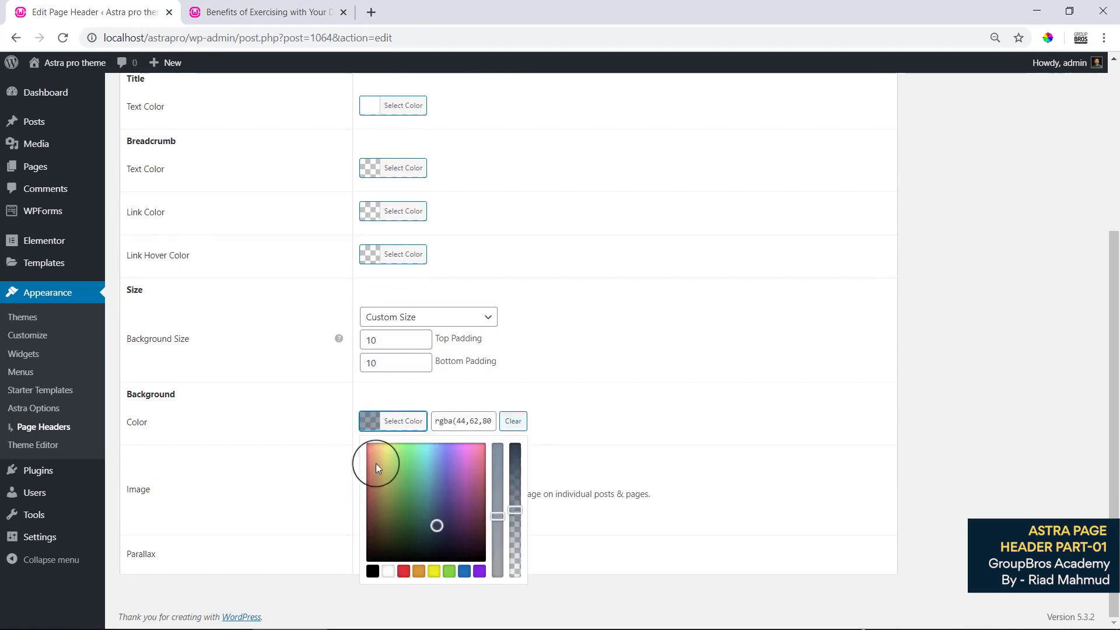
left_click(371, 571)
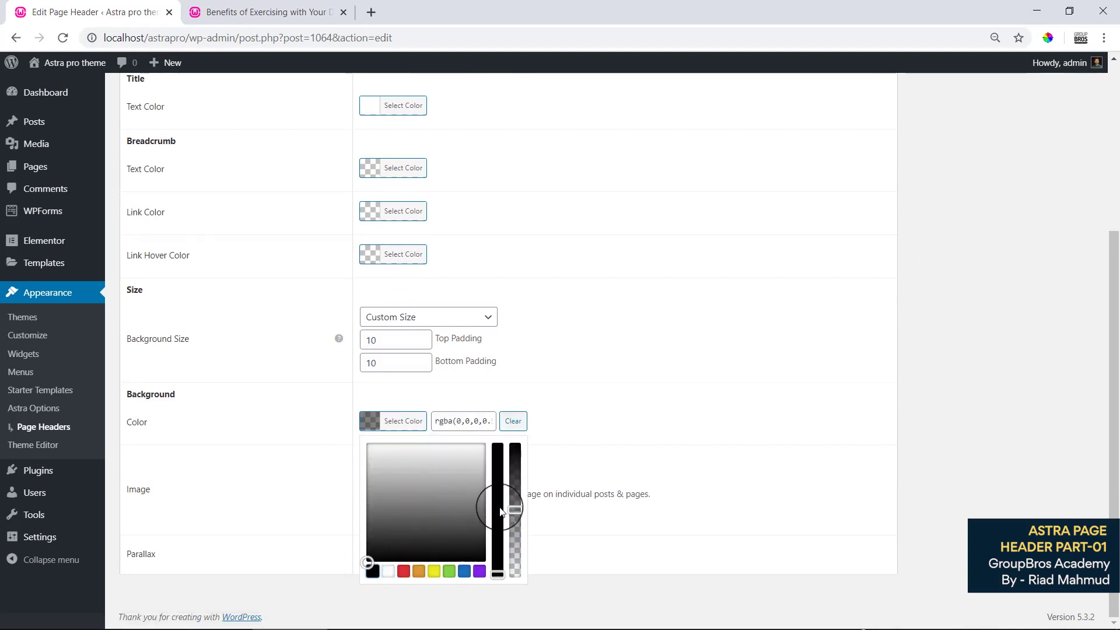
left_click_drag(515, 509, 526, 498)
left_click(600, 471)
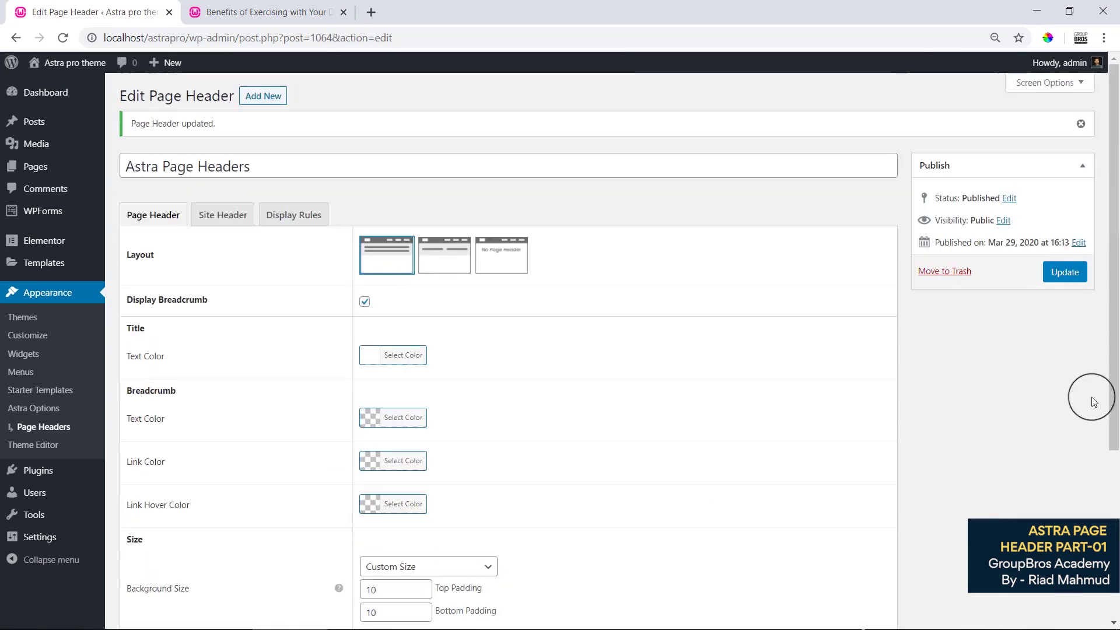
left_click(1065, 272)
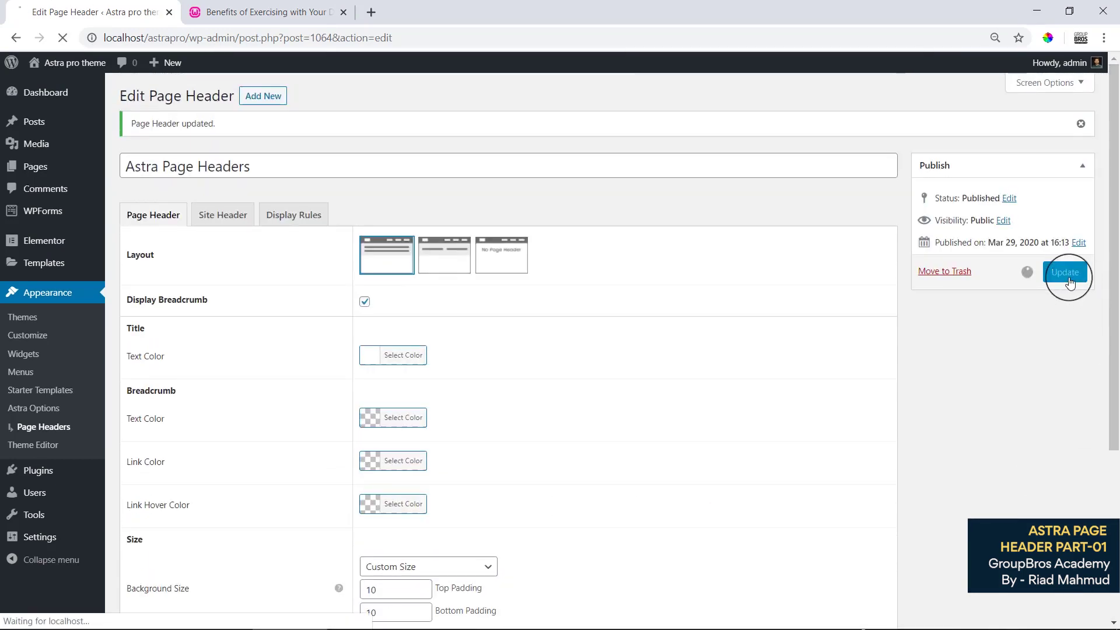
Step: Reload the blog post to check the black overlay behind its title
left_click(258, 13)
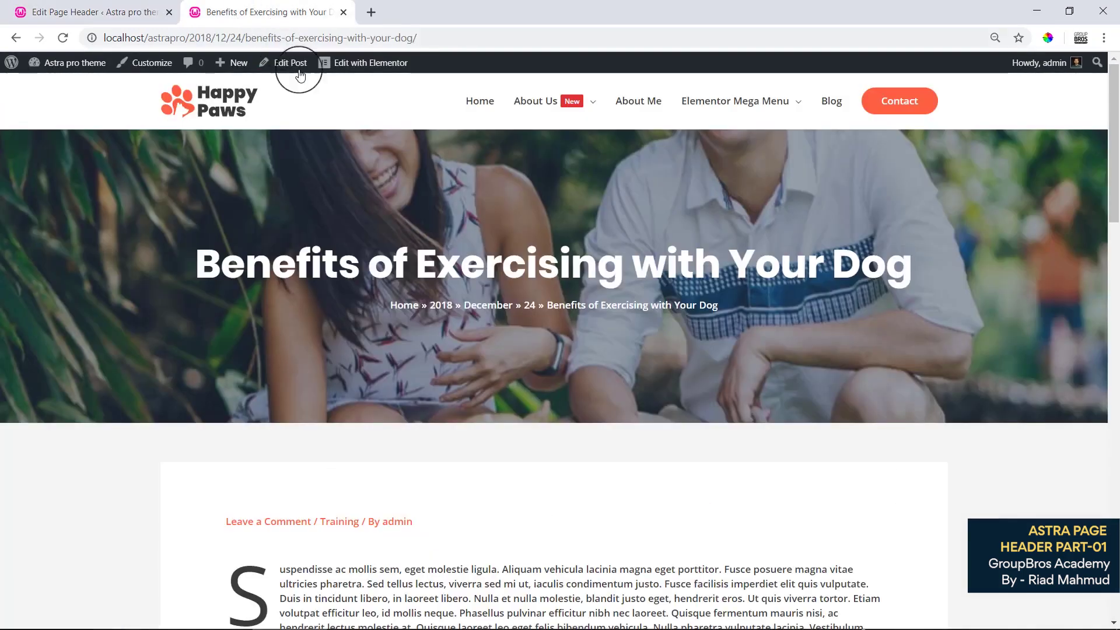
right_click(383, 182)
left_click(413, 229)
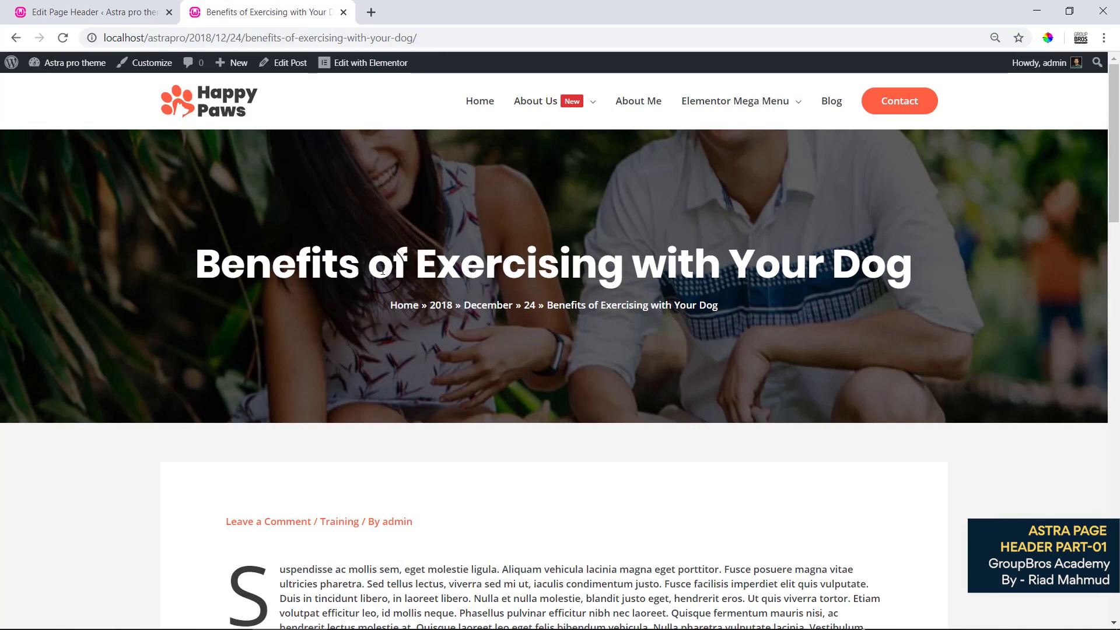
Step: Open the blog post's editor in a separate tab to view its featured image, and return to the post
right_click(280, 70)
left_click(336, 77)
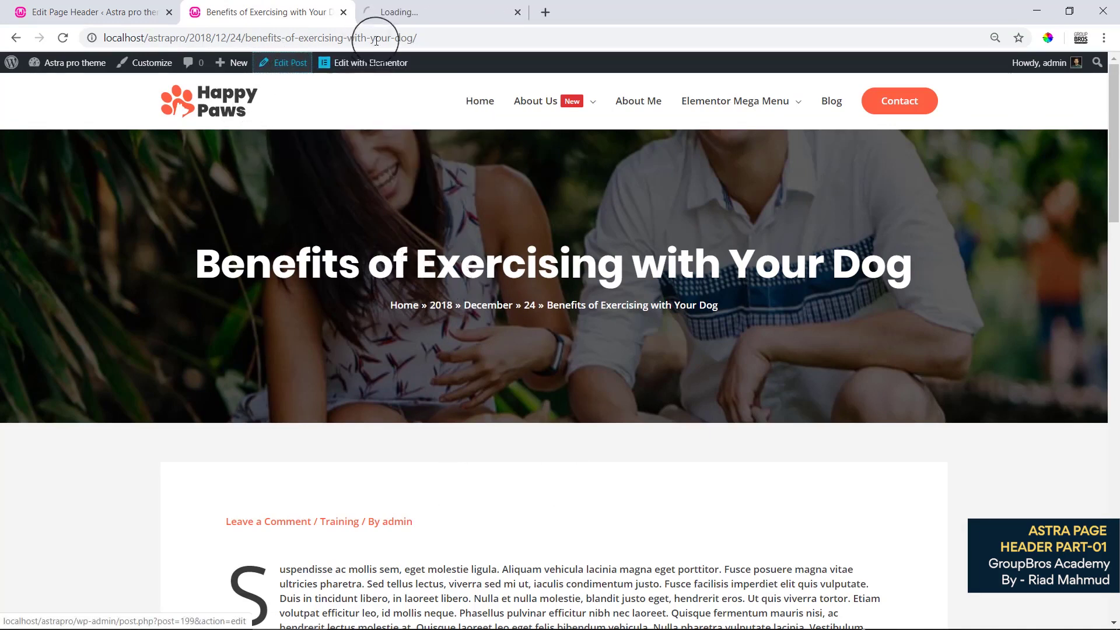
left_click_drag(446, 12, 375, 11)
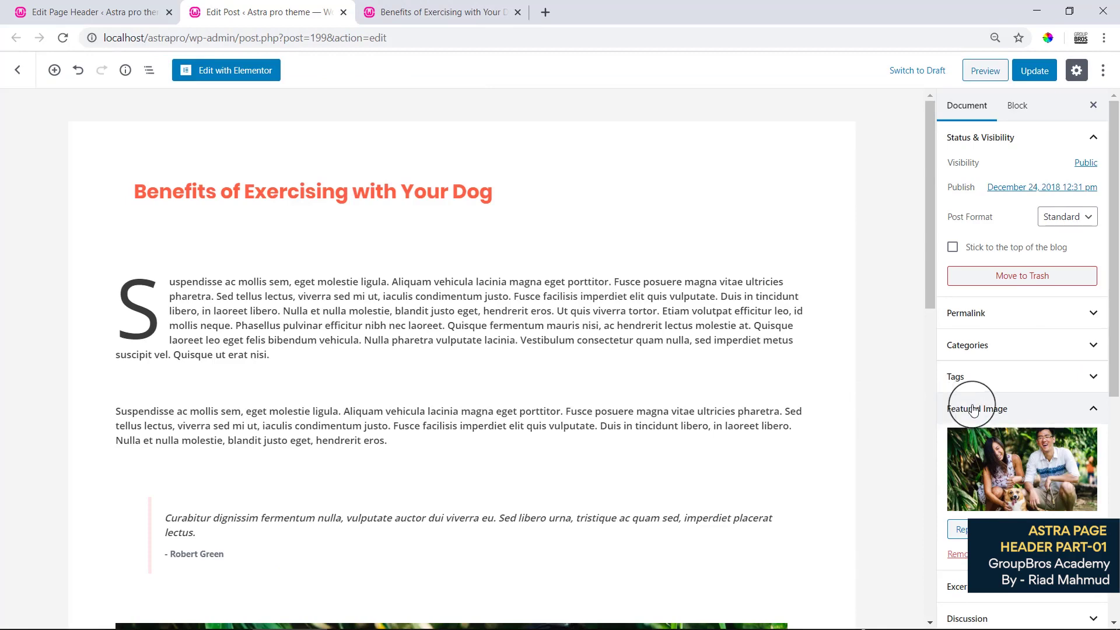
left_click(399, 11)
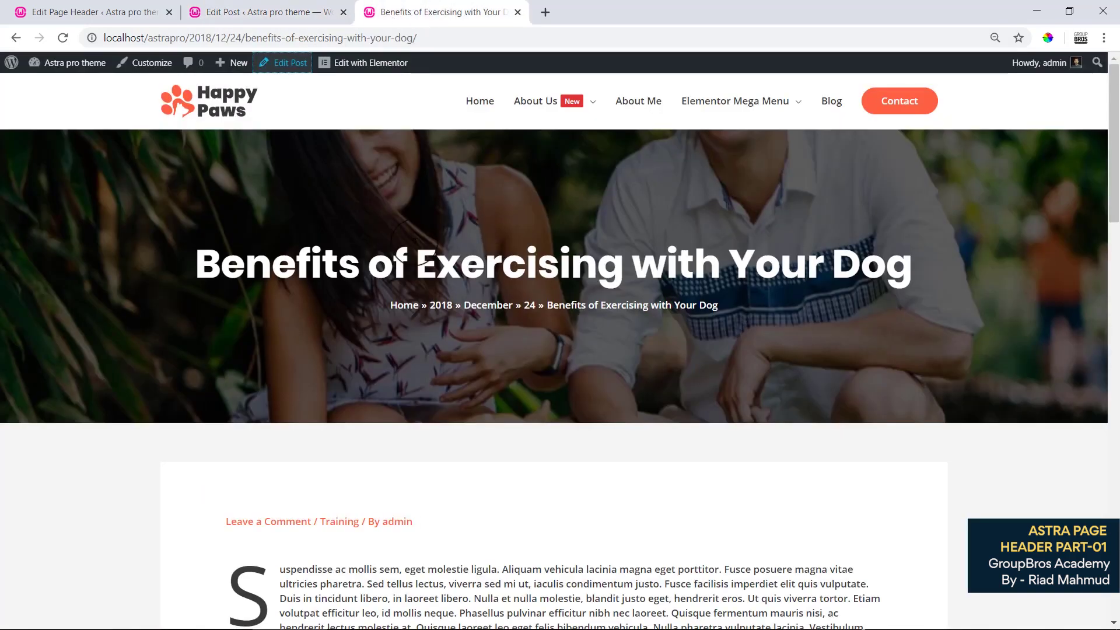
Step: Go to the Blog page and open the post "Surprise Your Pup On His Birthday"
left_click(832, 104)
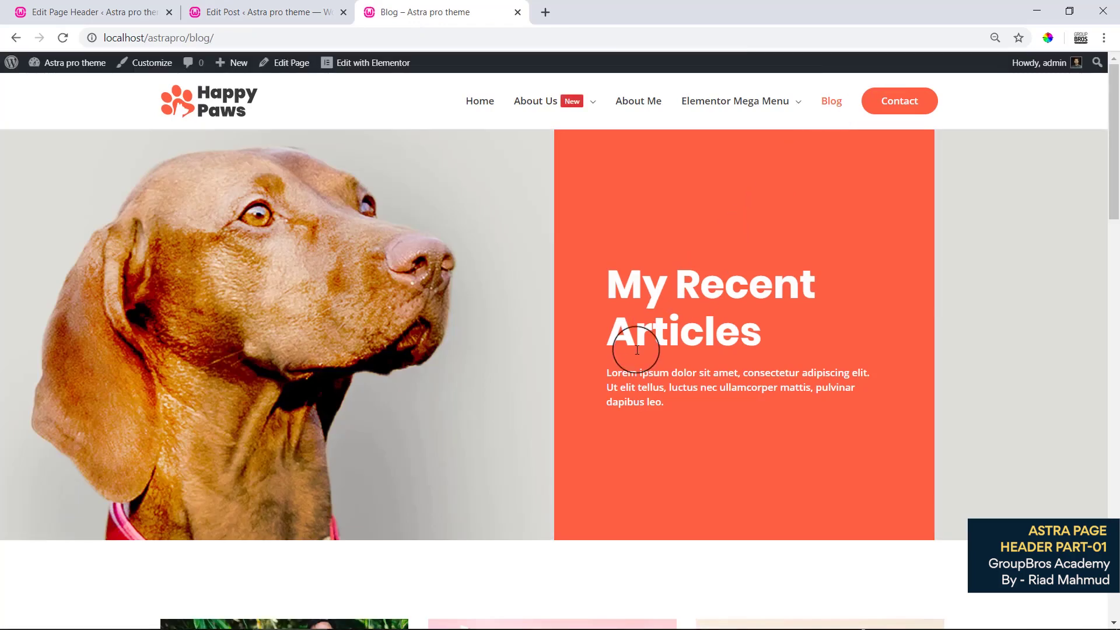
scroll(640, 344, "down", 10)
scroll(637, 366, "up", 2)
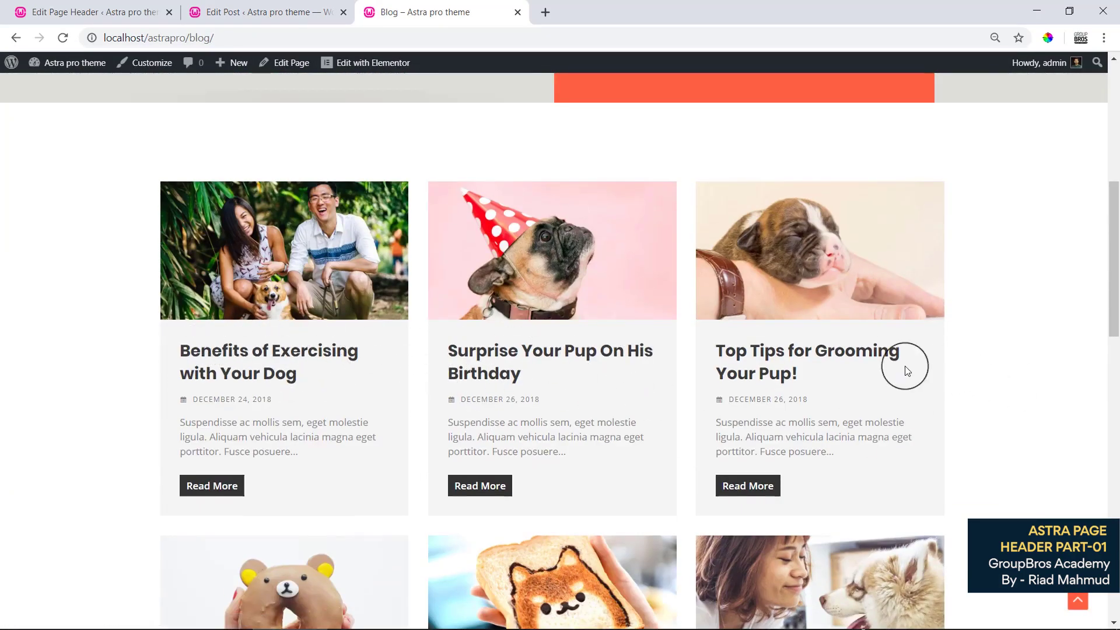
left_click(500, 485)
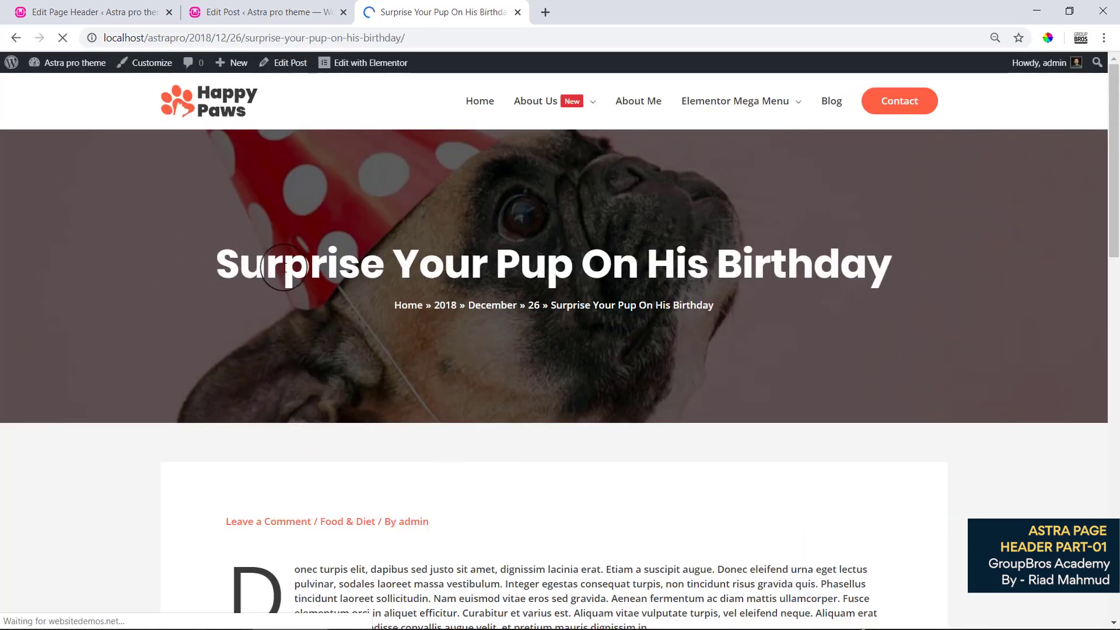
Step: Examine the birthday post's header title and featured-image background, and compare them with the image in the post's content
left_click_drag(240, 265, 857, 270)
left_click(858, 270)
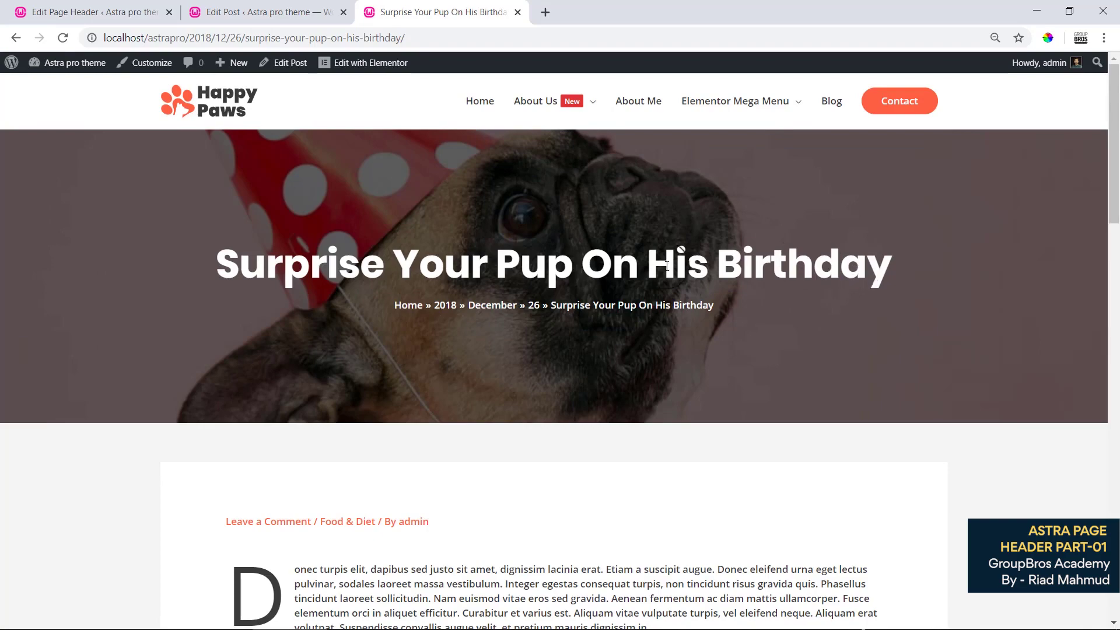
scroll(474, 351, "down", 3)
scroll(473, 351, "up", 3)
left_click_drag(360, 266, 716, 280)
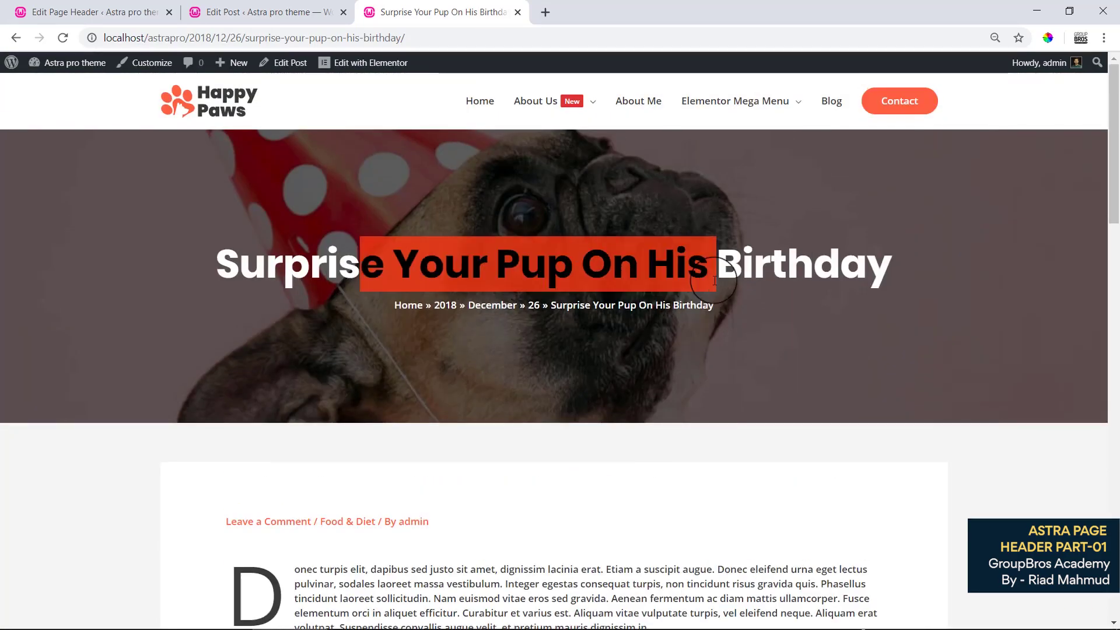
scroll(633, 420, "down", 4)
scroll(633, 420, "down", 10)
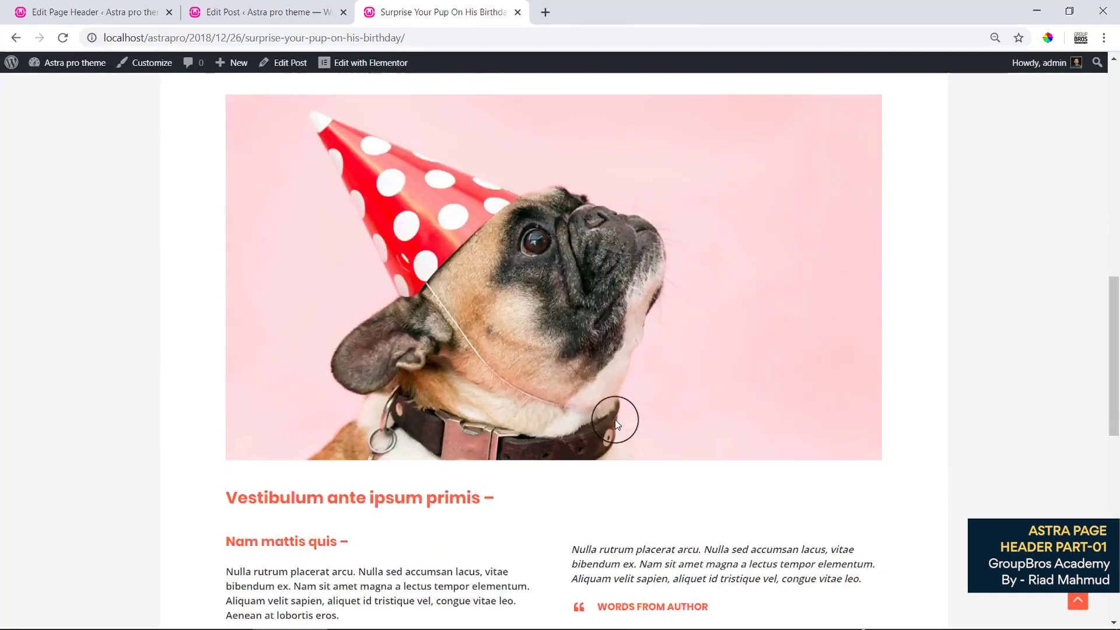
scroll(641, 455, "up", 15)
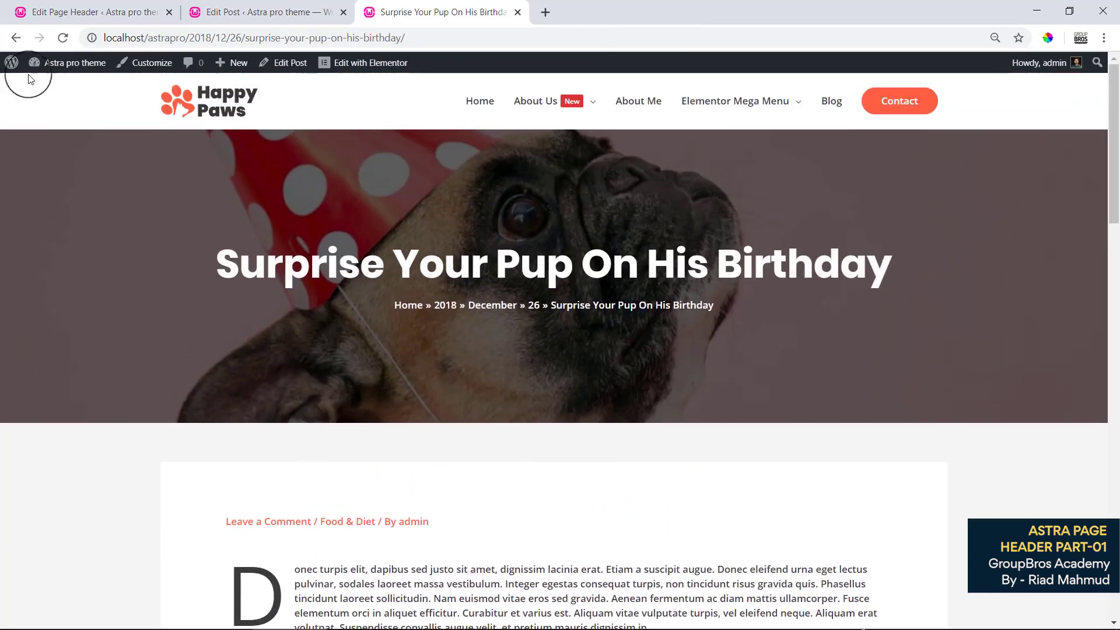
Step: Switch the page header layout to Inline and update the page header
left_click(58, 6)
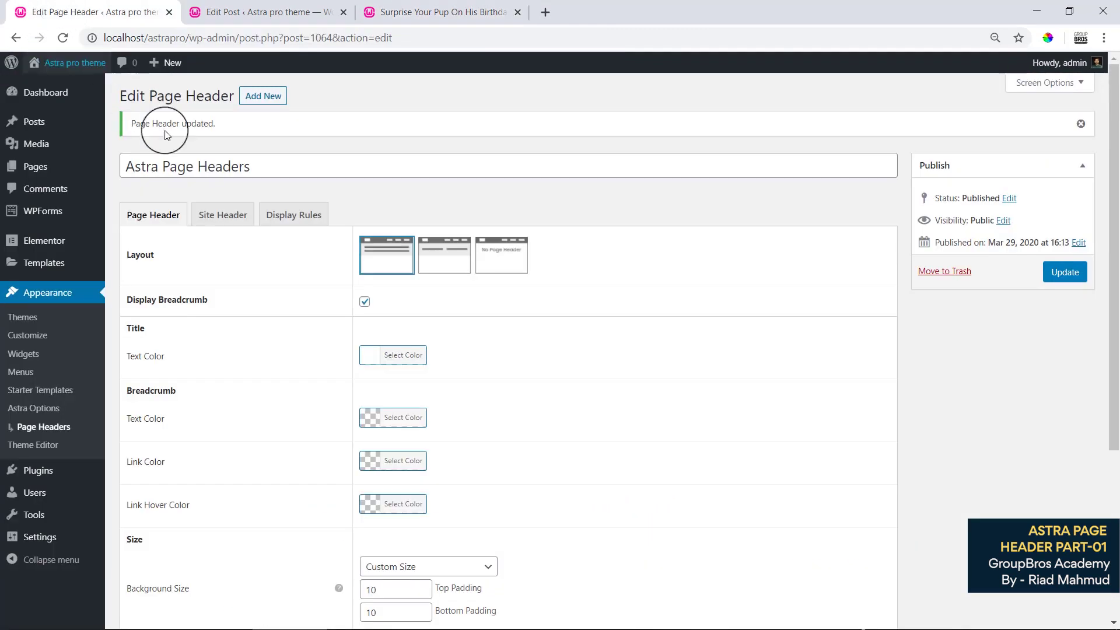
left_click(439, 269)
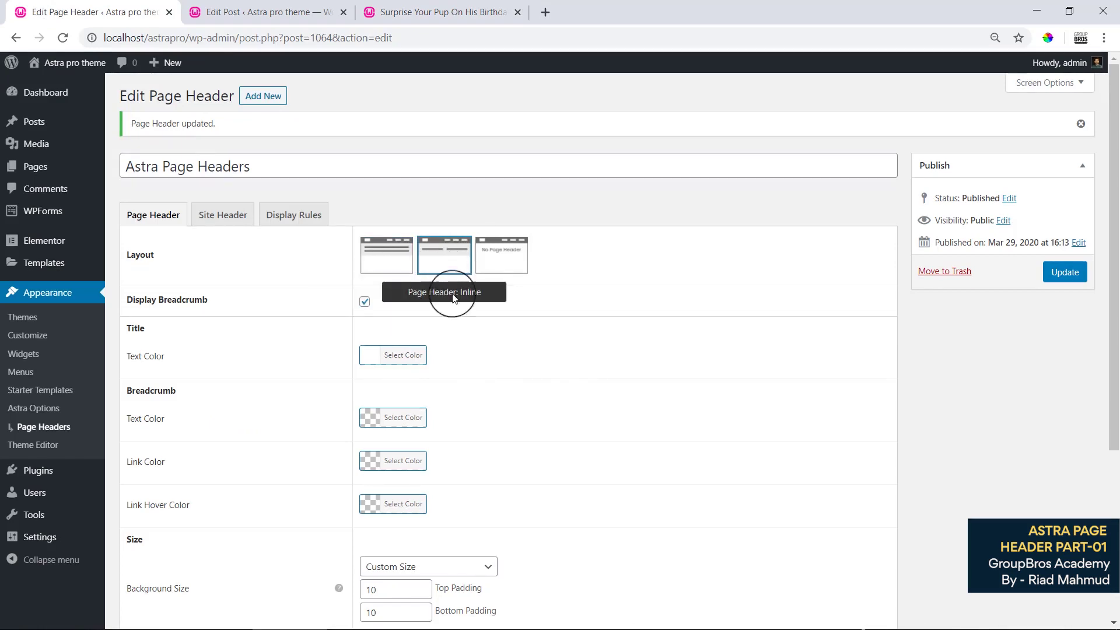
left_click(1065, 272)
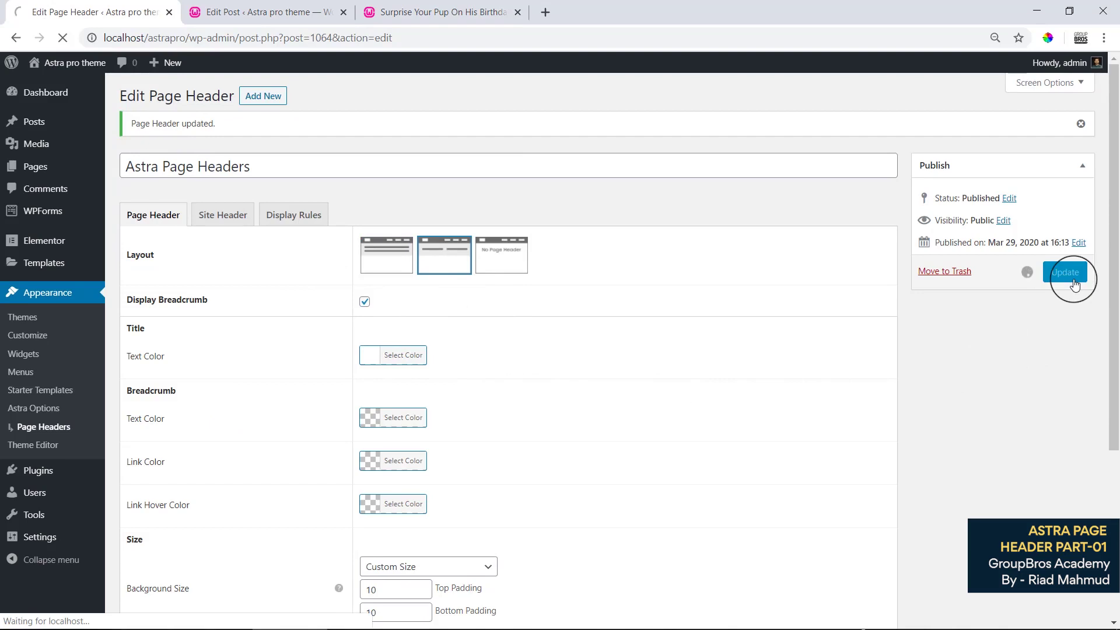
Step: Reload the birthday post to check the inline arrangement of its title and breadcrumb
left_click(386, 7)
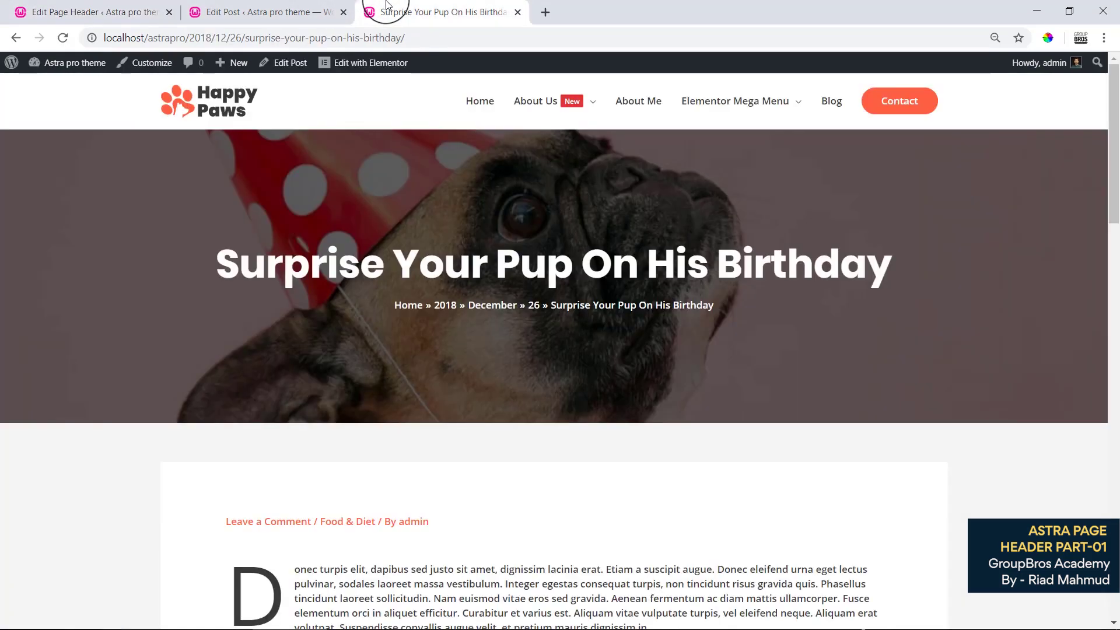
right_click(429, 192)
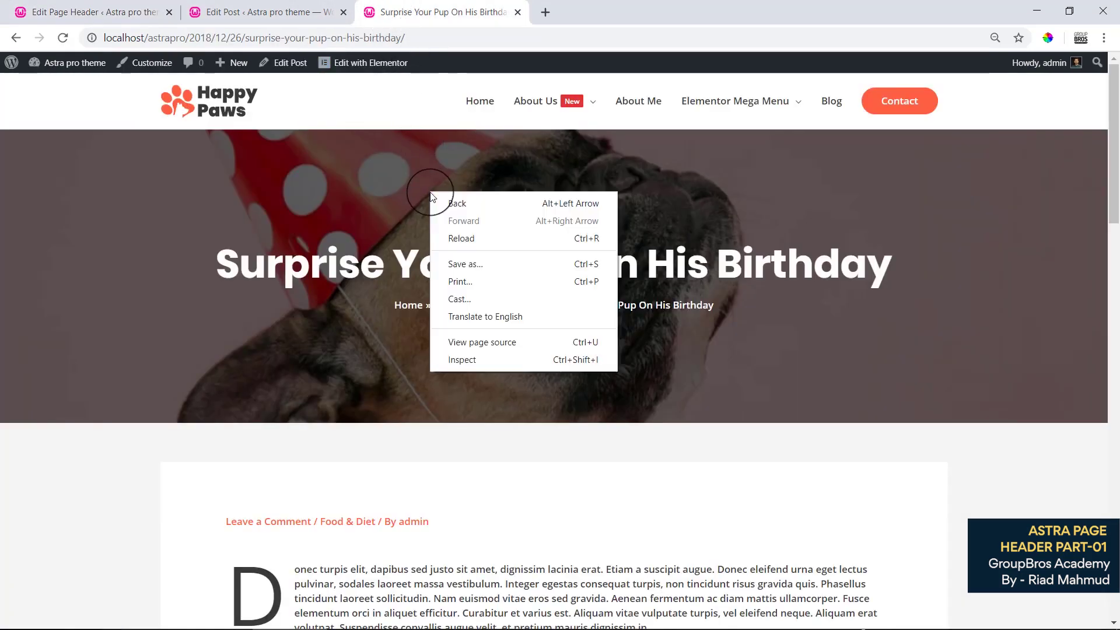
left_click(464, 235)
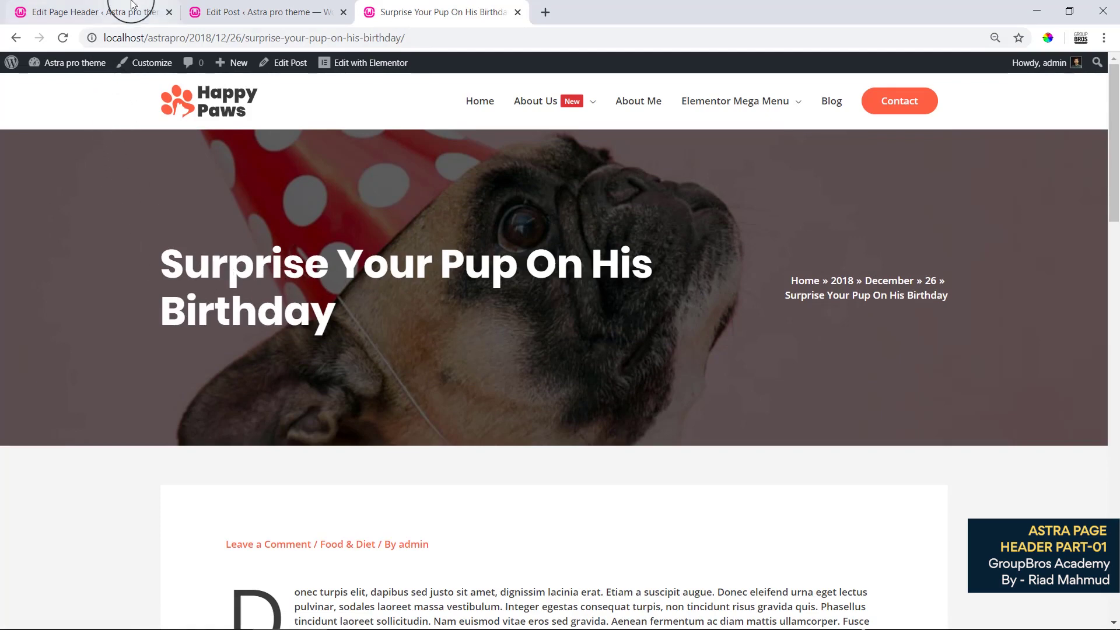
Step: Set the page header layout back to Center Aligned, set Parallax to Desktop, and update the page header
left_click(97, 12)
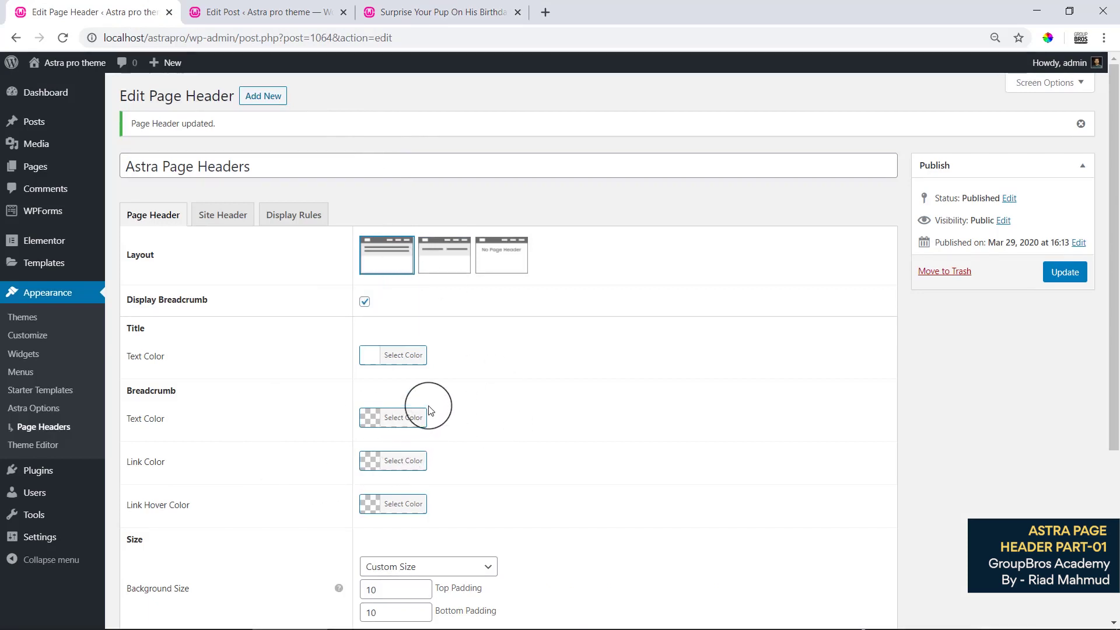
scroll(429, 410, "down", 4)
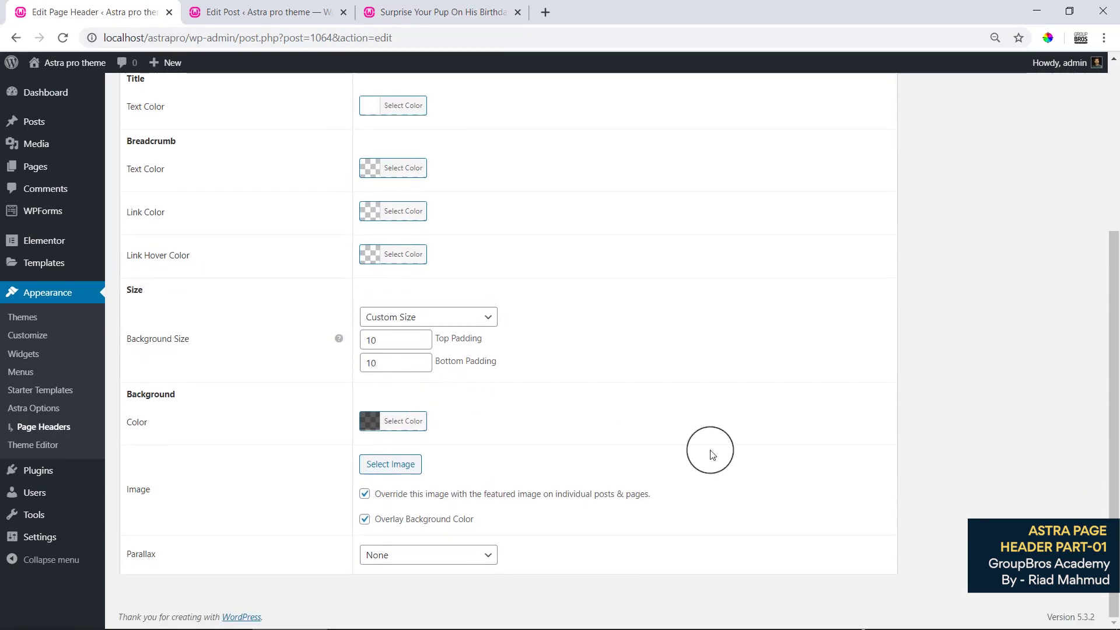
left_click(415, 568)
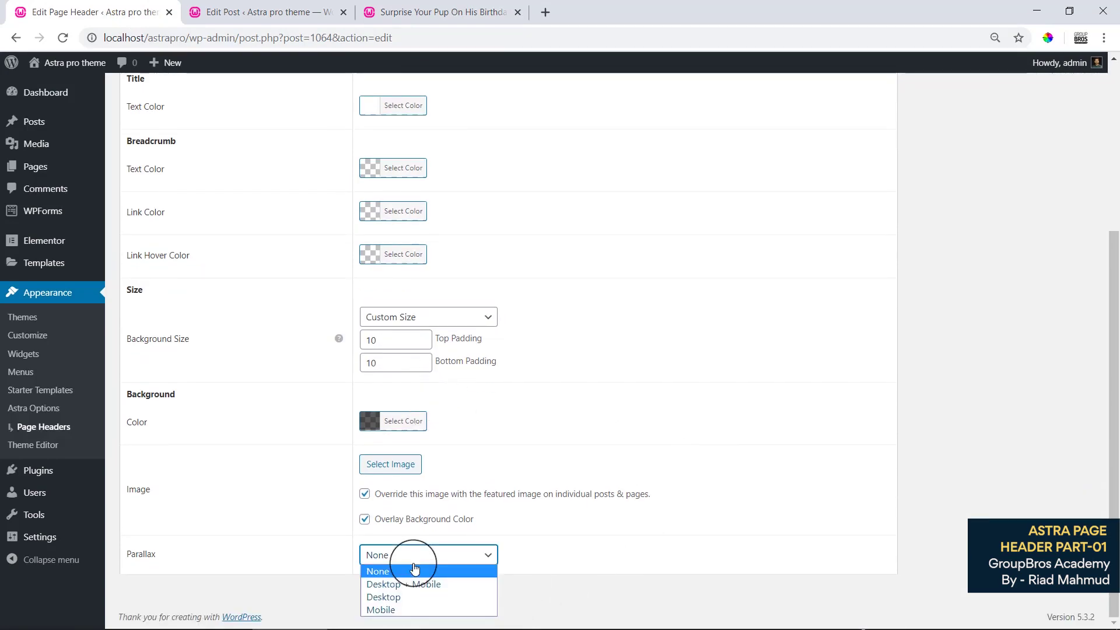
left_click(429, 596)
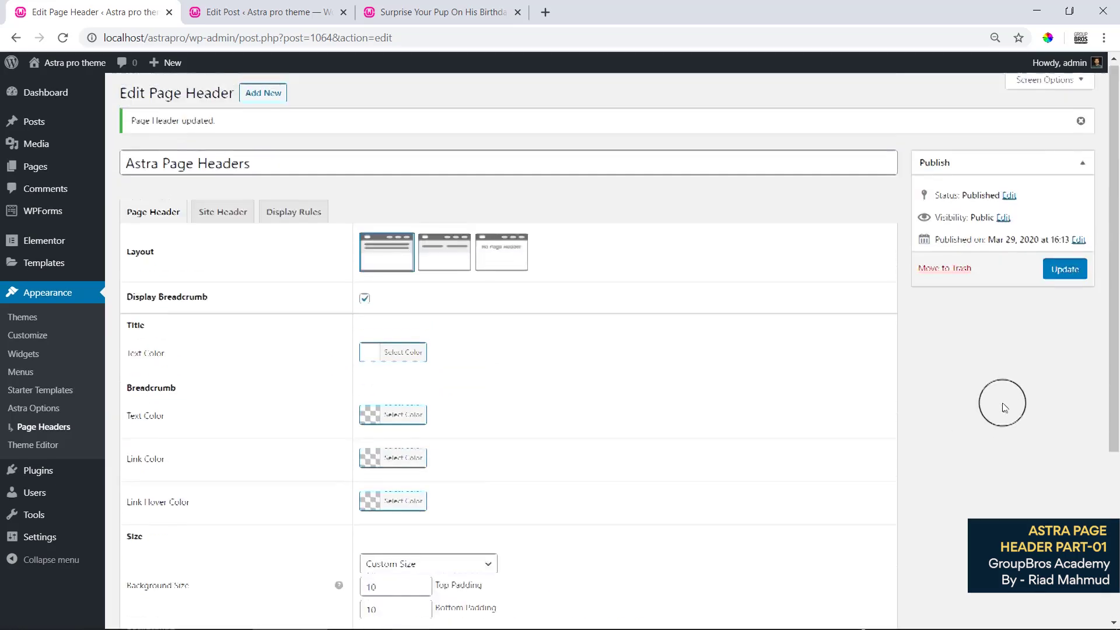
left_click(1073, 273)
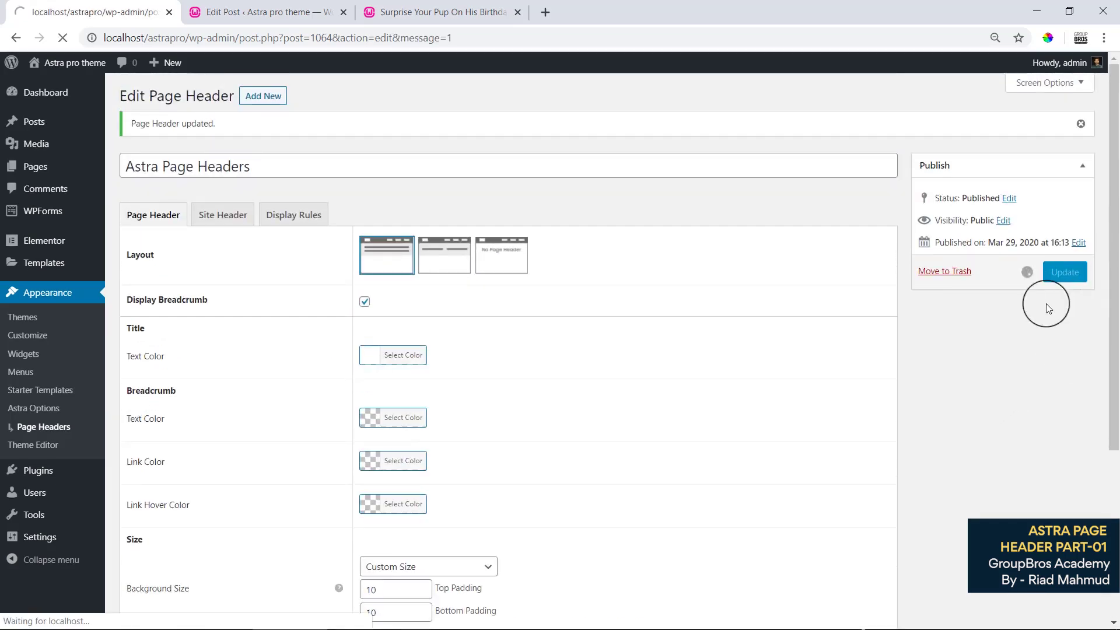
Step: Reload the birthday post and examine the centered title and breadcrumb and the parallax movement of its header background
left_click(362, 3)
right_click(442, 205)
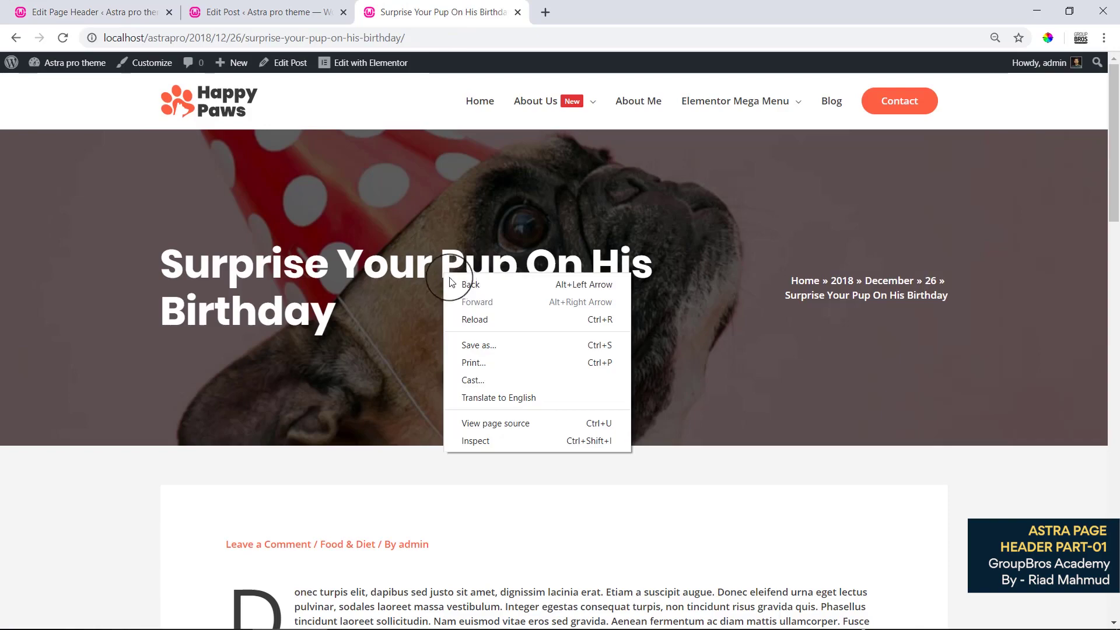
left_click(475, 315)
scroll(562, 286, "down", 3)
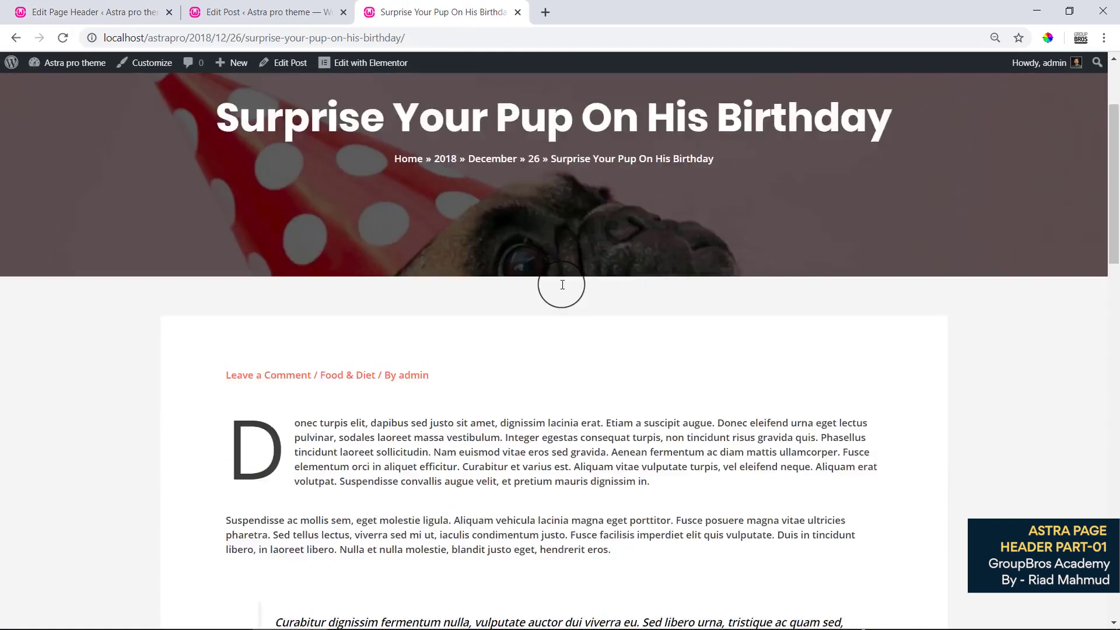
scroll(562, 287, "up", 2)
scroll(566, 298, "down", 4)
scroll(568, 308, "up", 4)
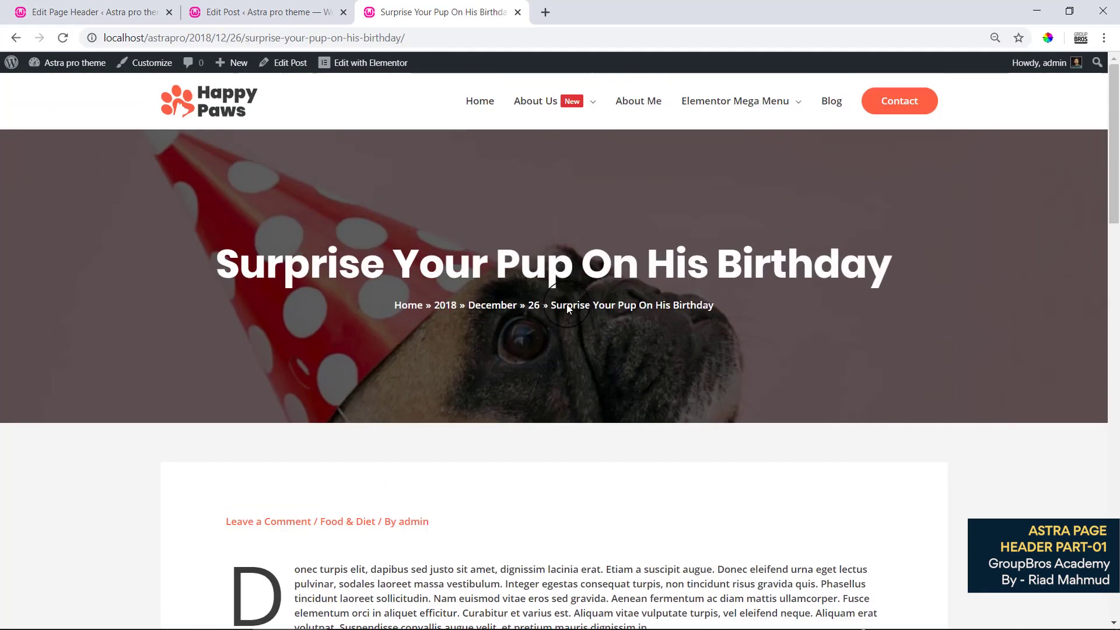
scroll(569, 308, "down", 4)
scroll(569, 308, "up", 4)
scroll(569, 308, "down", 3)
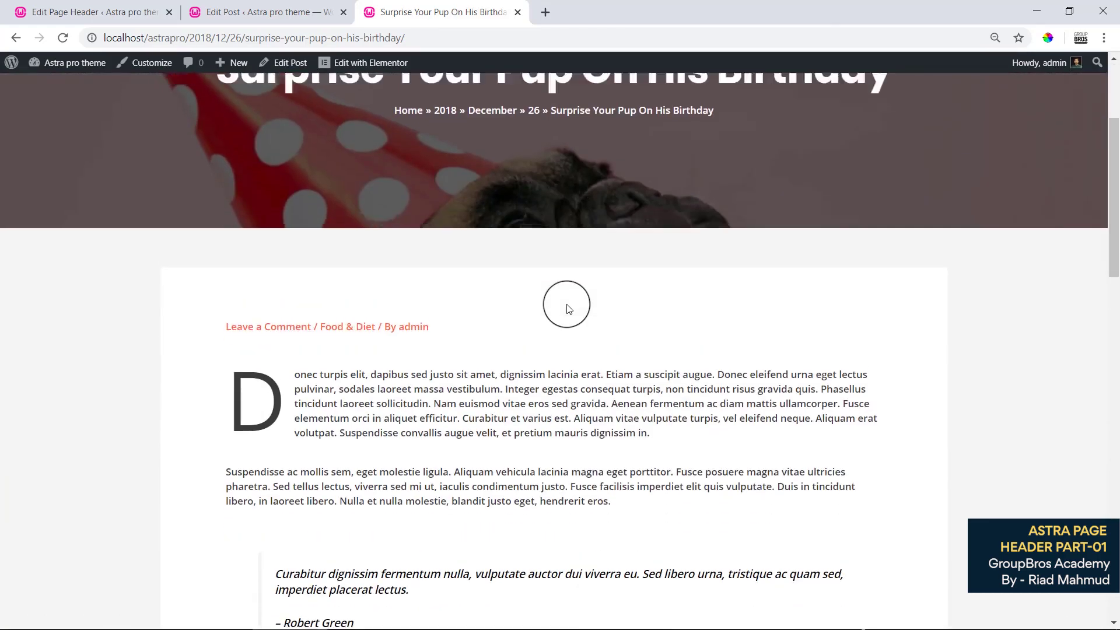
scroll(568, 308, "up", 3)
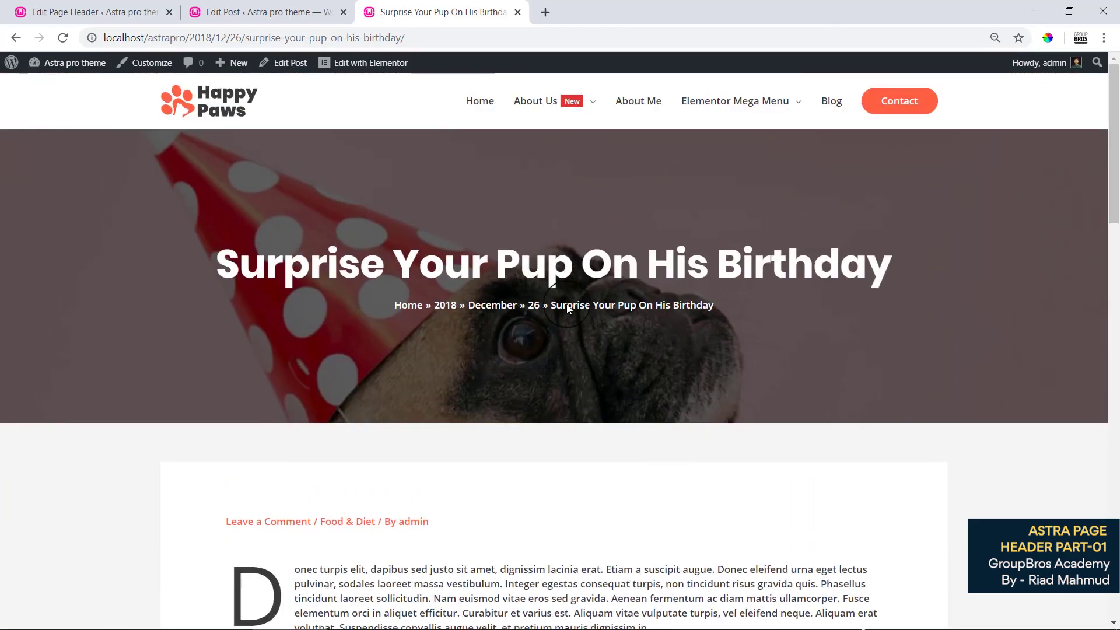
Step: Review the page header's layout, background and parallax options, its site header settings, and its display rules
left_click(133, 5)
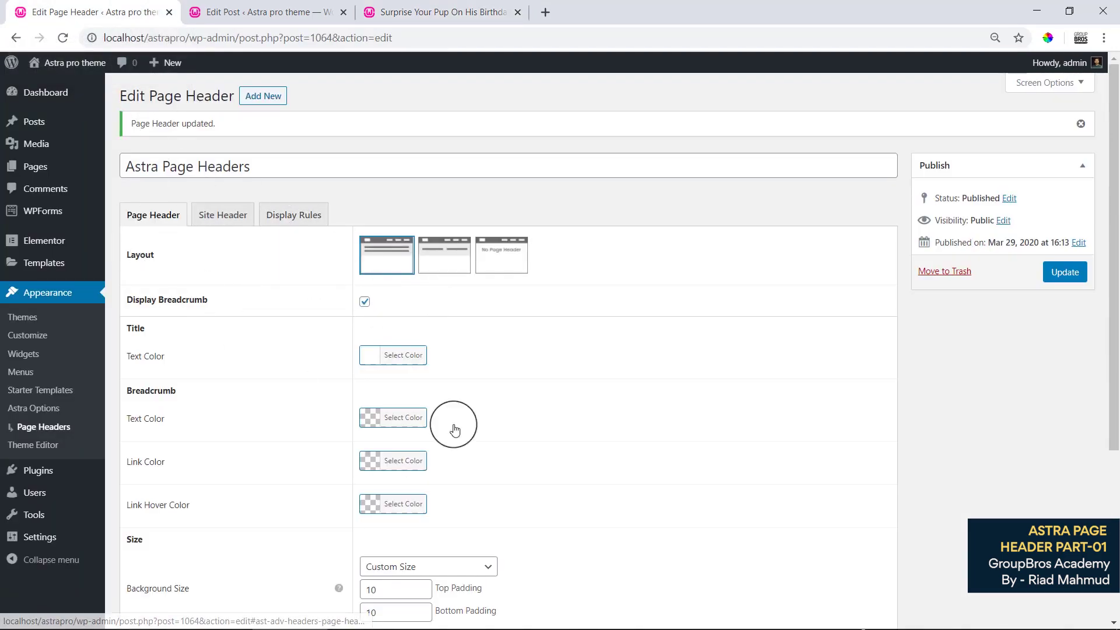
scroll(467, 425, "down", 5)
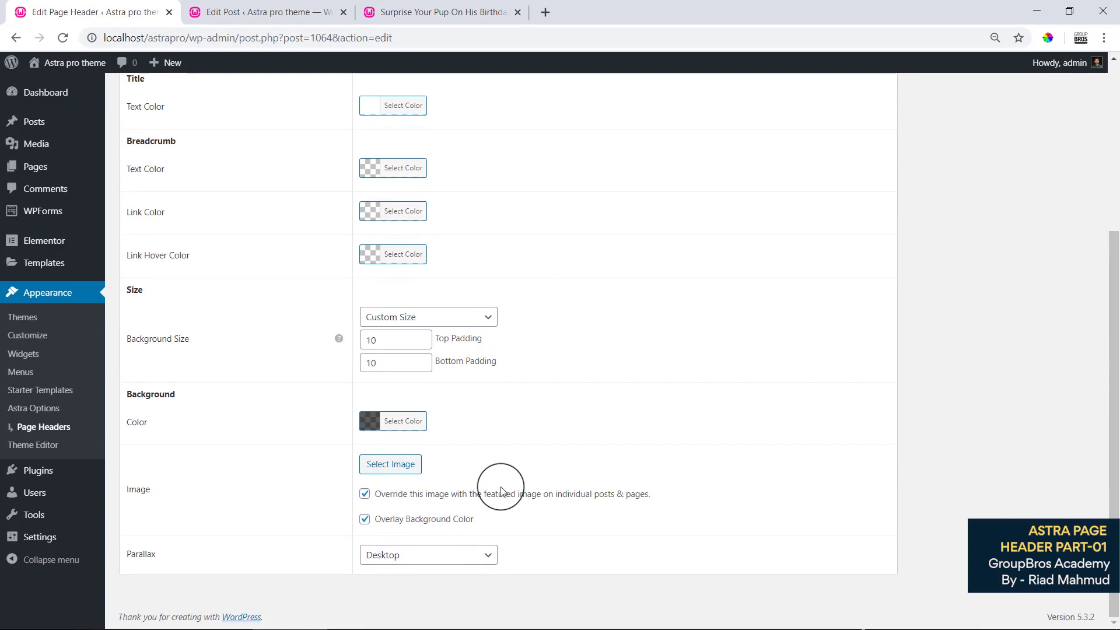
scroll(501, 490, "up", 5)
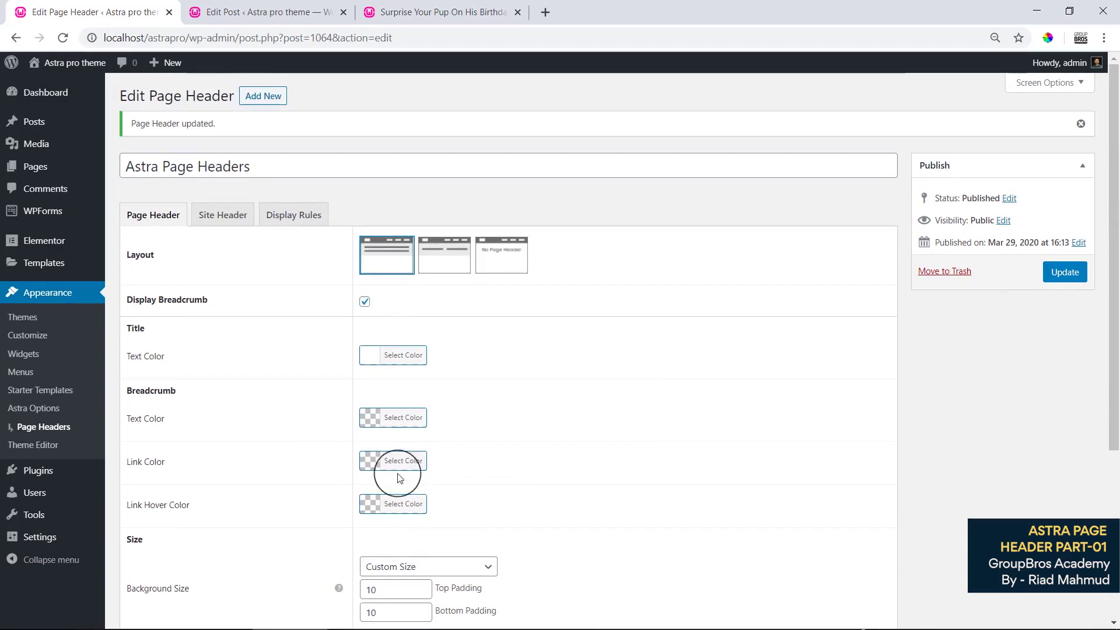
left_click(245, 219)
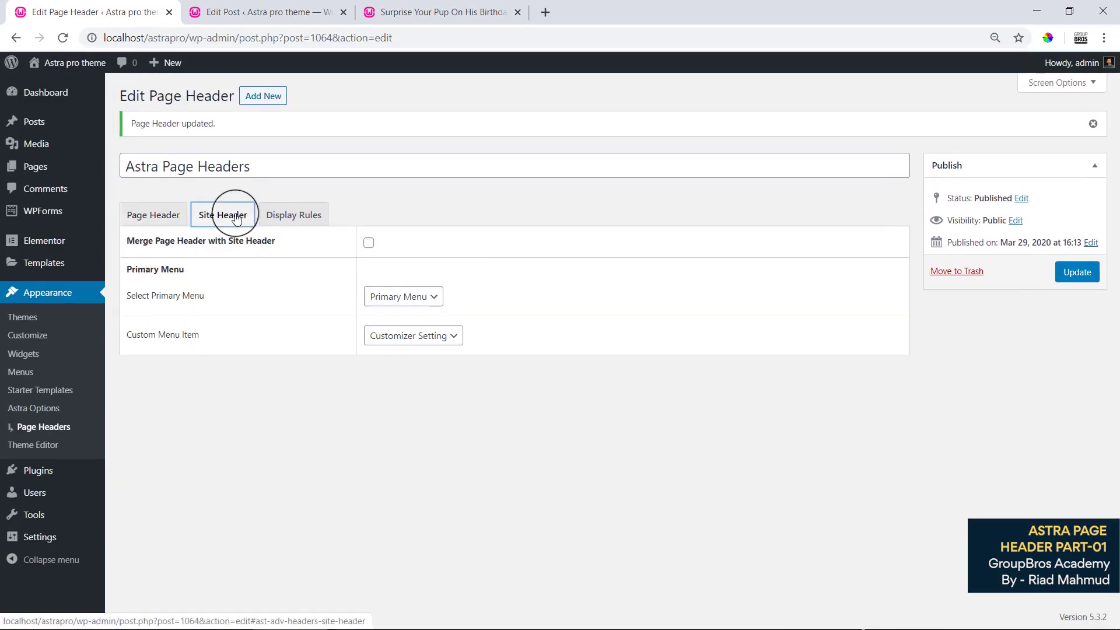
left_click(163, 215)
left_click(273, 217)
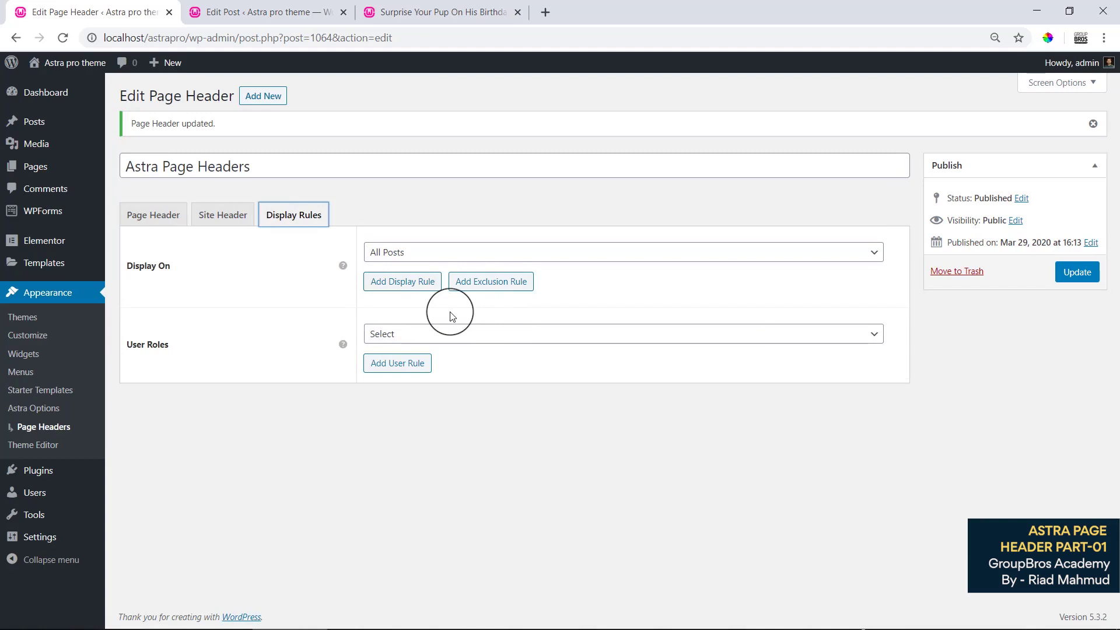
left_click(349, 216)
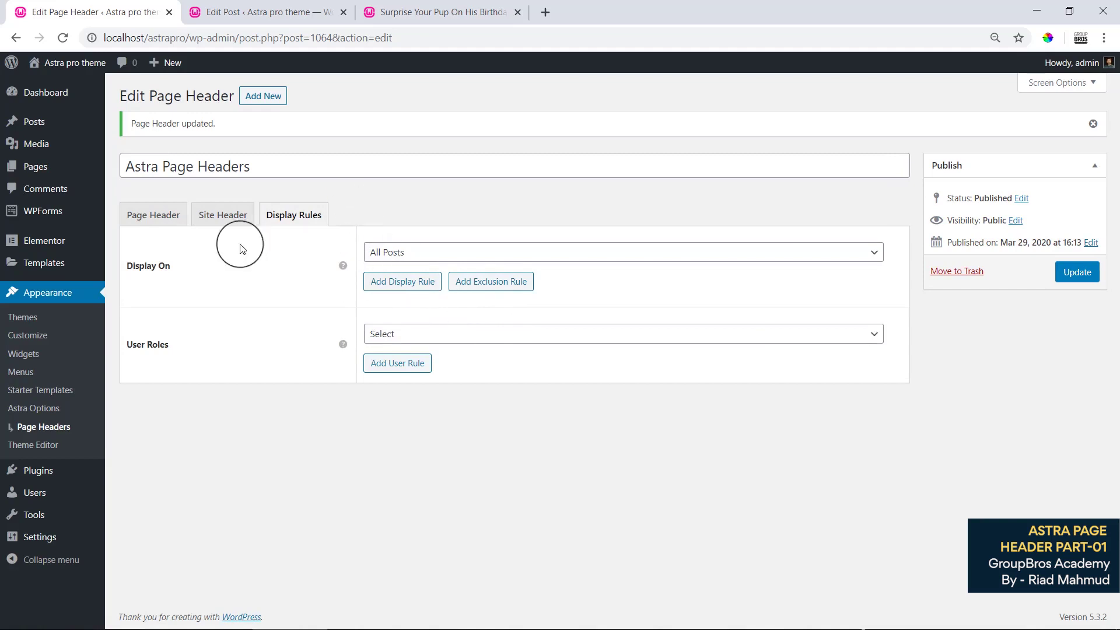